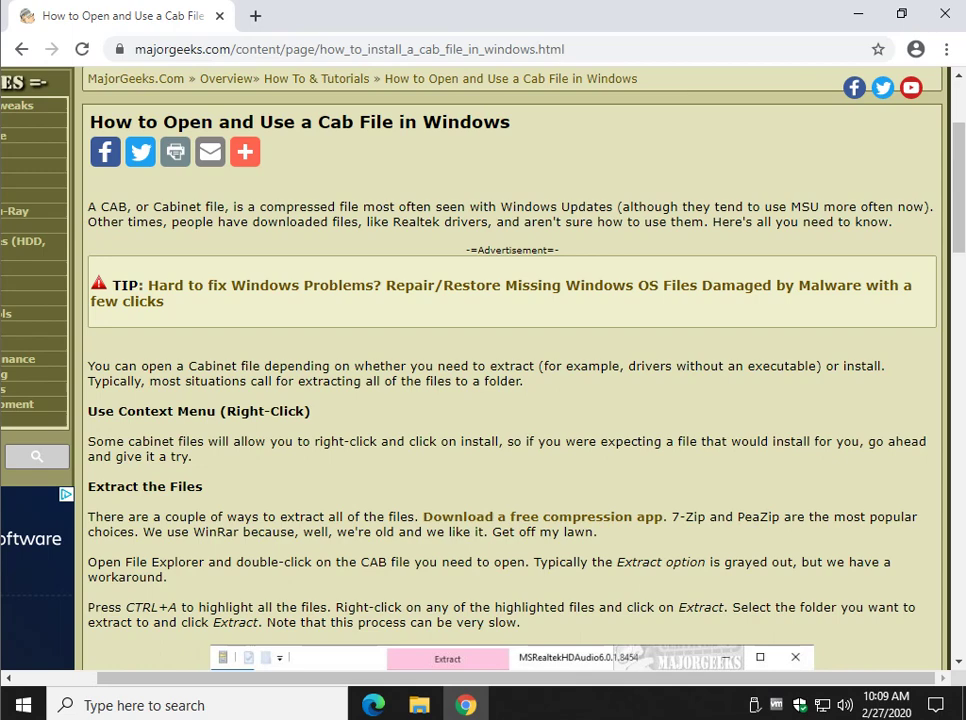
Open the Desktop folder in File Explorer and check which context commands MSRealtekHDAudio6.0.1.8454.cab offers.
scroll(480, 370, "down", 1)
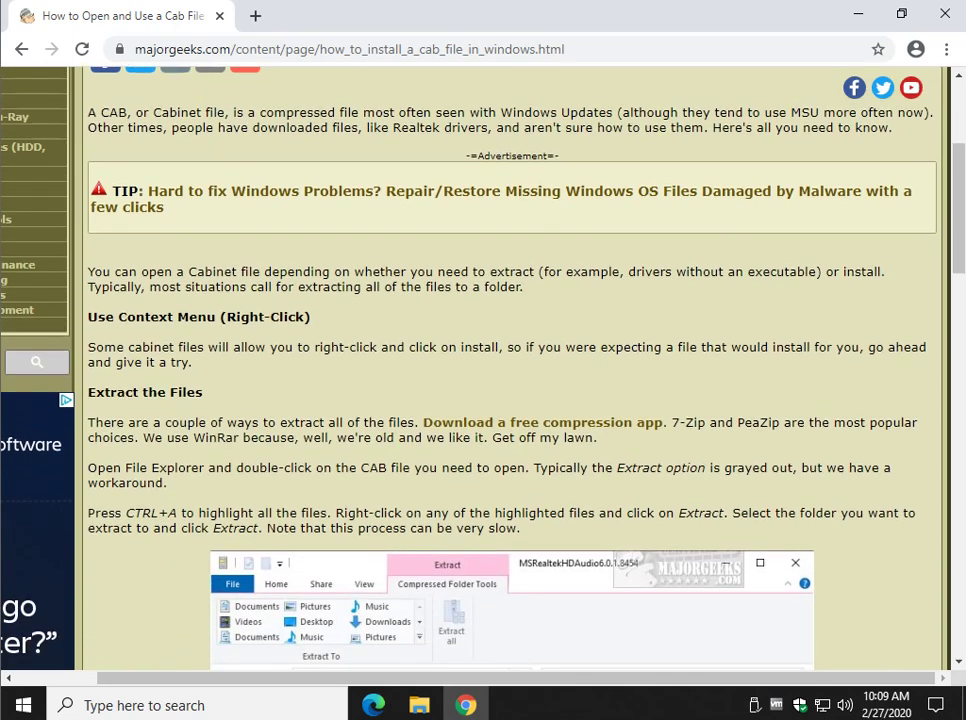
left_click(419, 705)
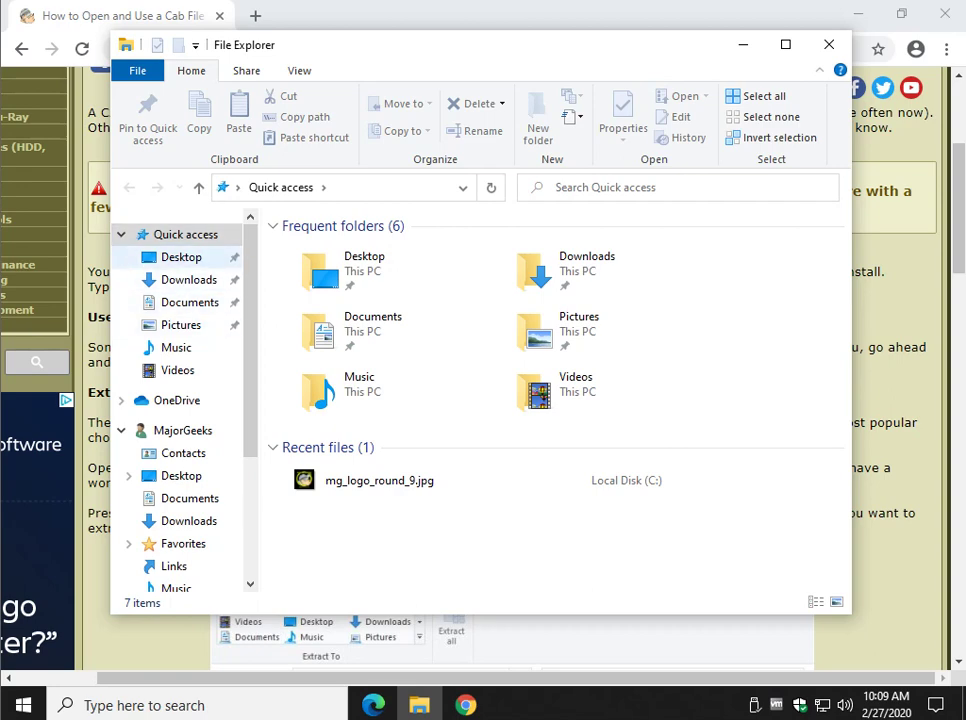
left_click(181, 257)
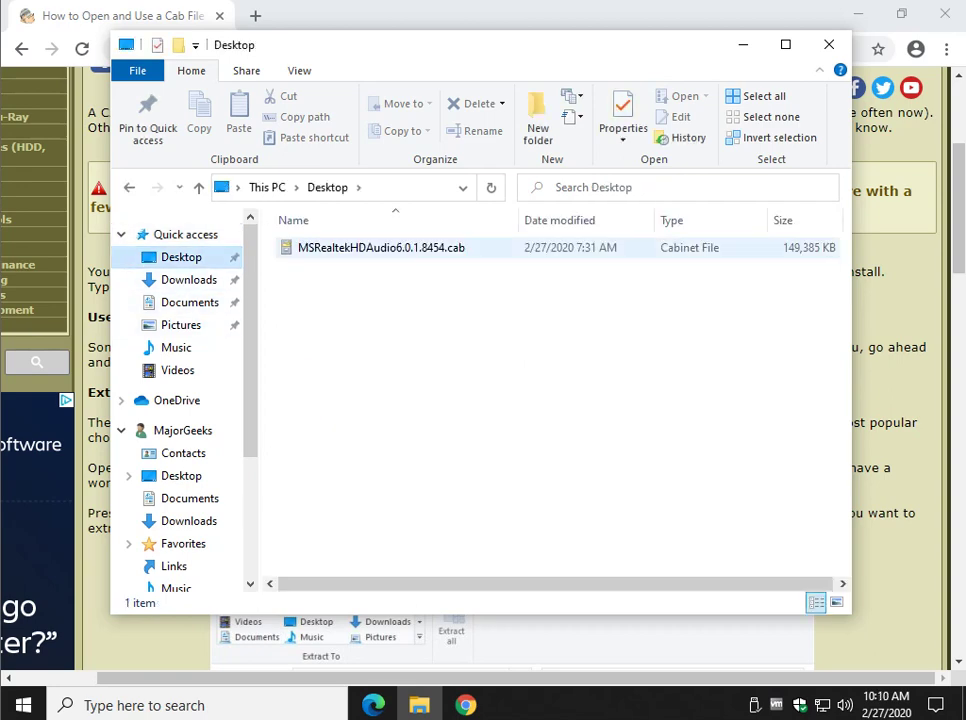
right_click(409, 249)
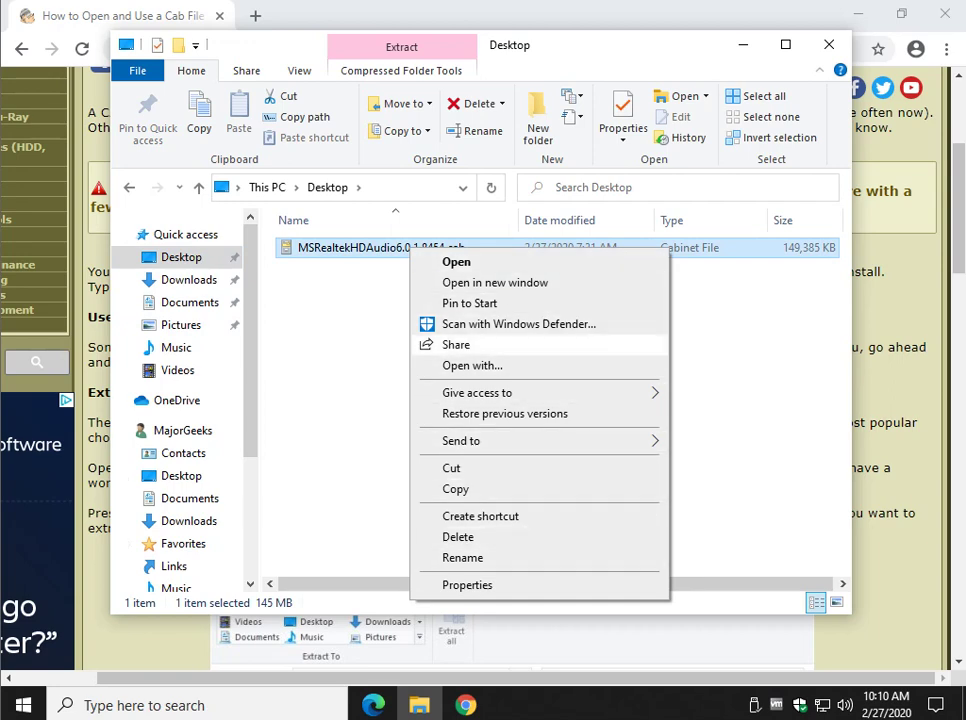
key("Escape")
Switch to Chrome, look over the article's linked list of compression apps, and return to the extraction instructions.
key("alt+Tab")
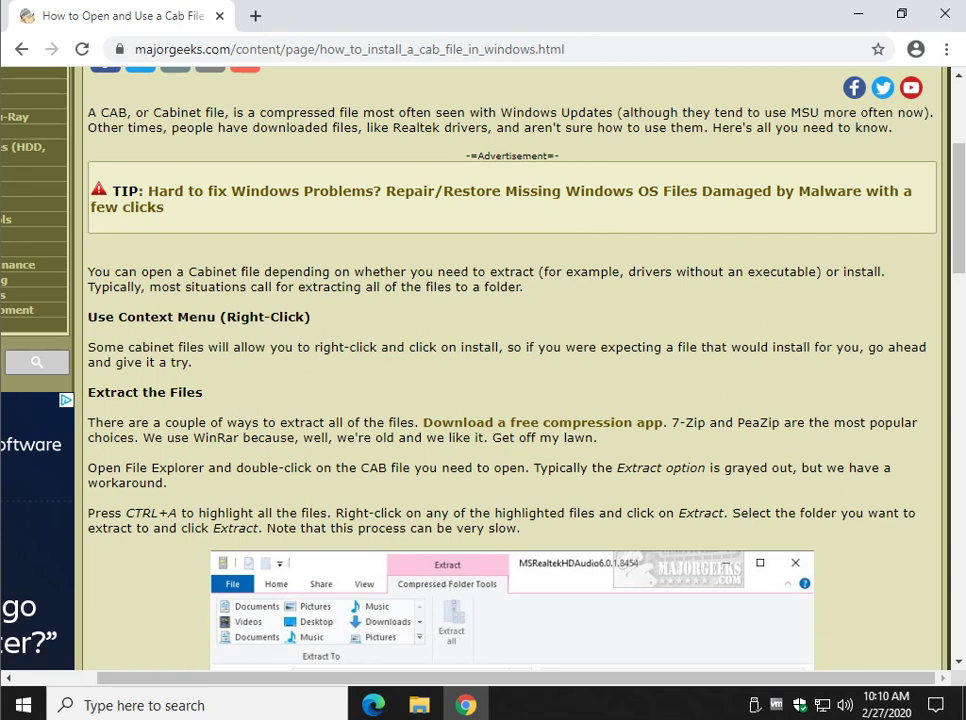
scroll(510, 400, "down", 1)
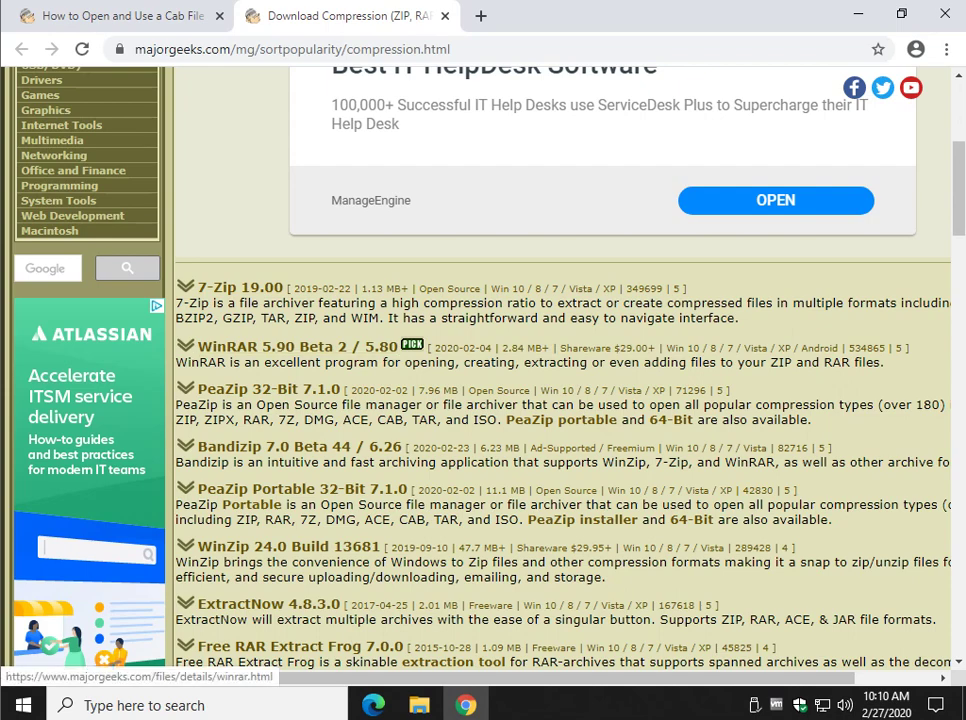
key("ctrl+w")
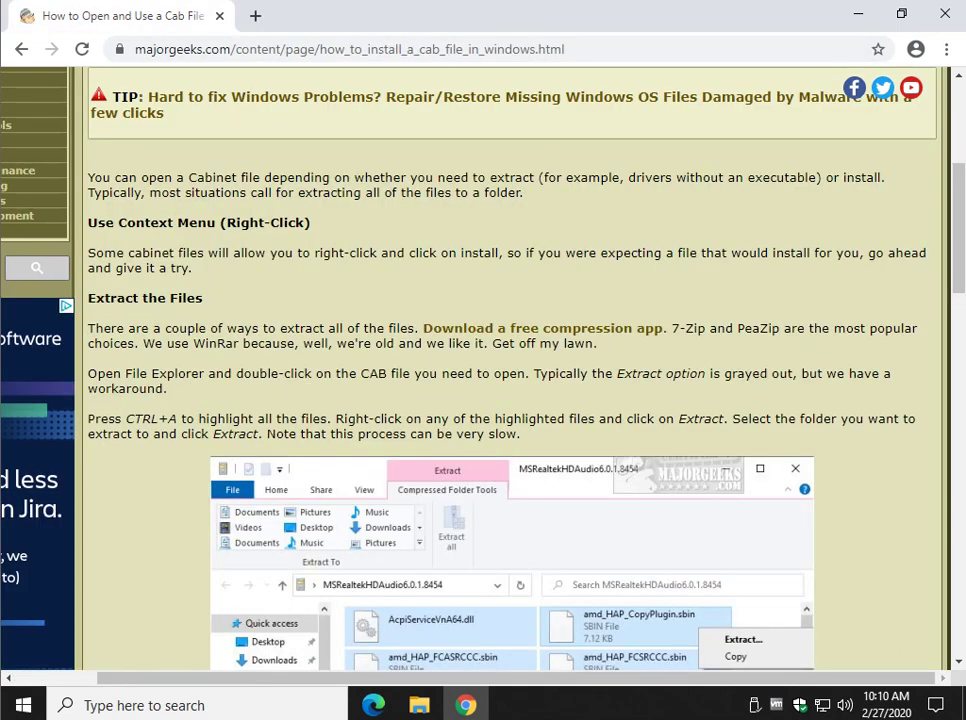
scroll(510, 370, "down", 2)
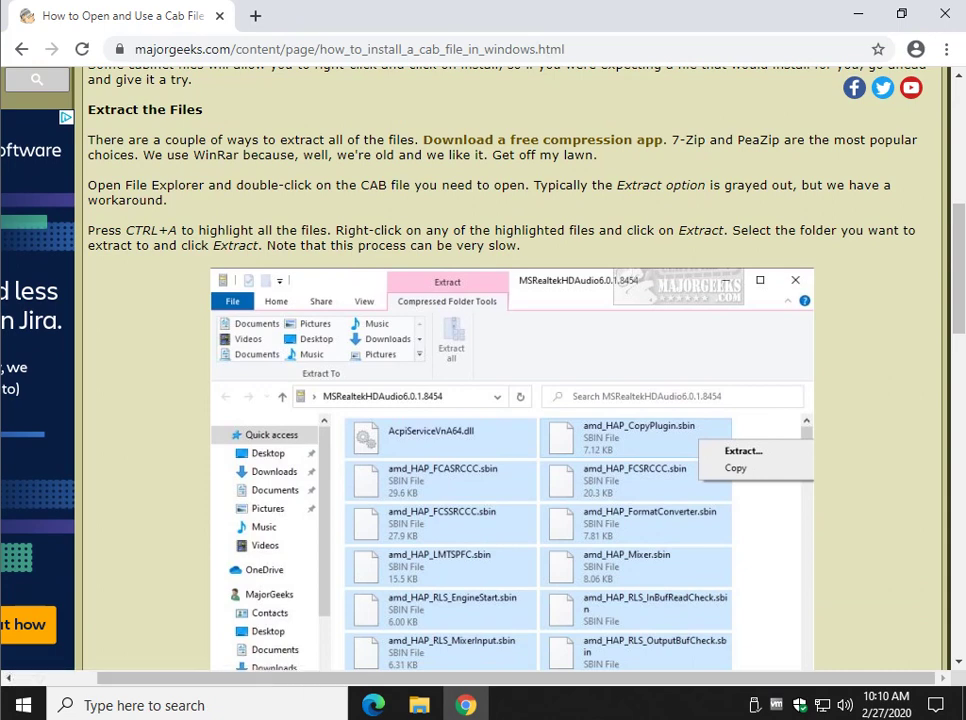
Switch to File Explorer, open MSRealtekHDAudio6.0.1.8454.cab from the Desktop folder and select all files inside it.
left_click(419, 705)
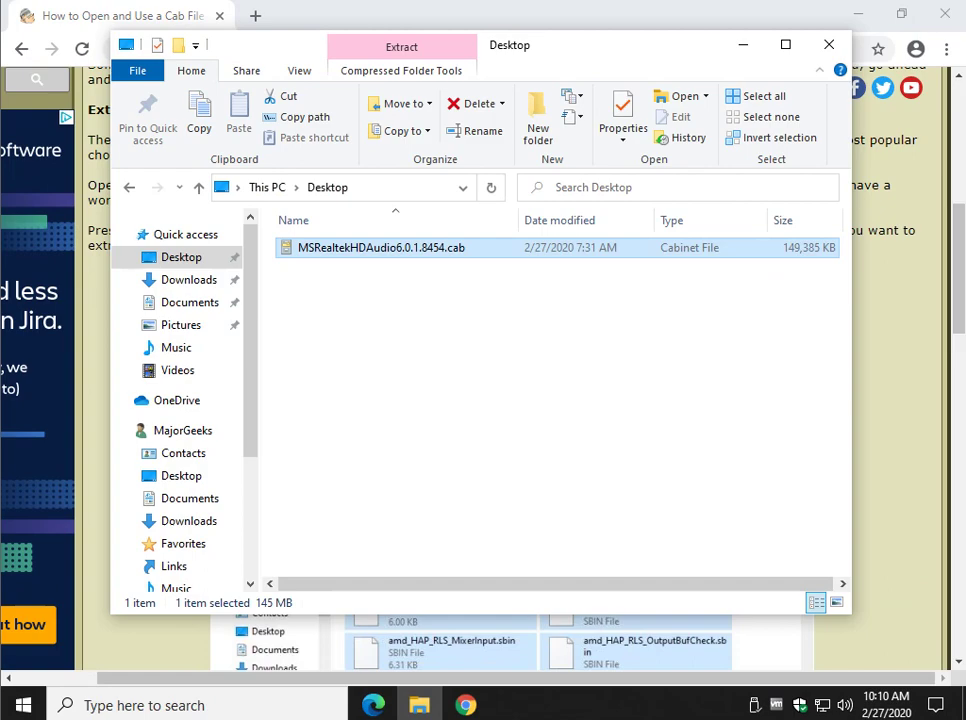
mouse_move(568, 52)
left_mouse_down()
mouse_move(545, 487)
mouse_move(541, 185)
mouse_move(563, 62)
left_mouse_up()
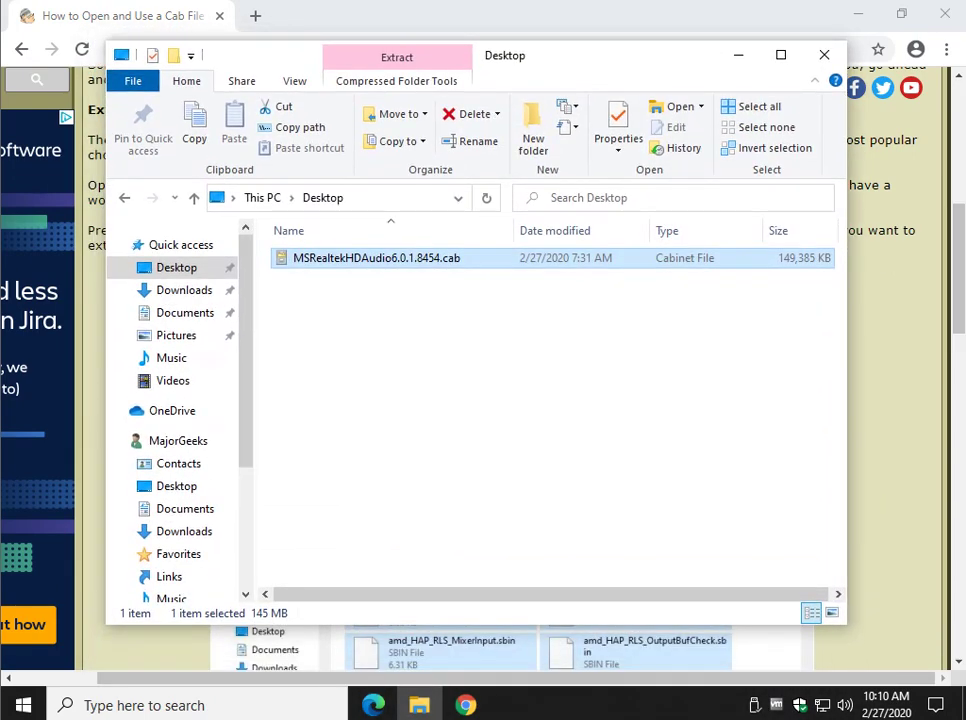
key("Return")
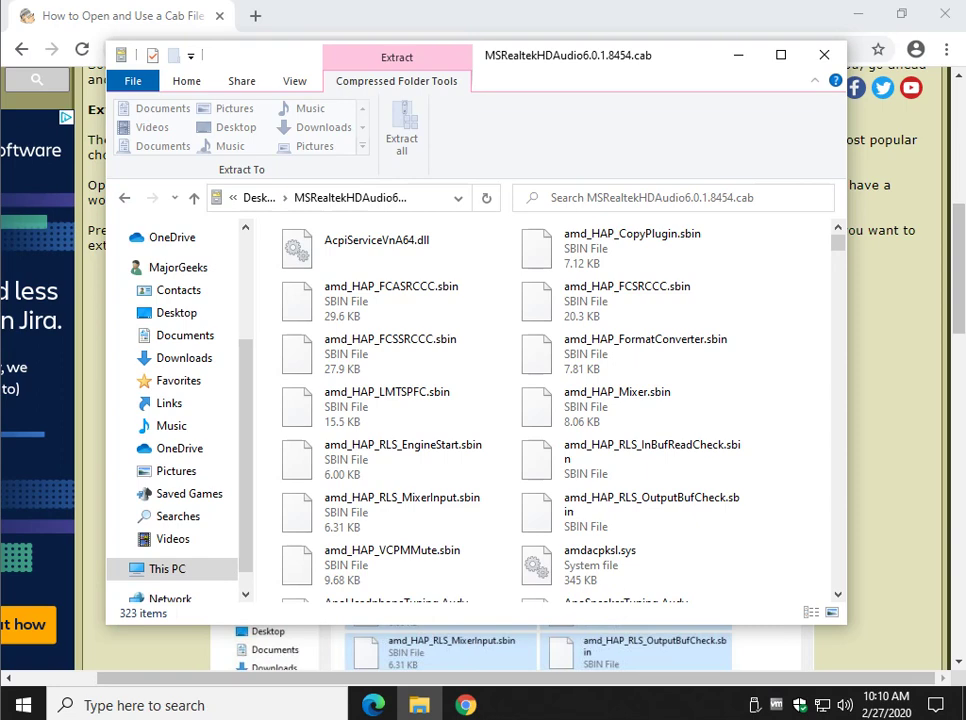
key("ctrl+a")
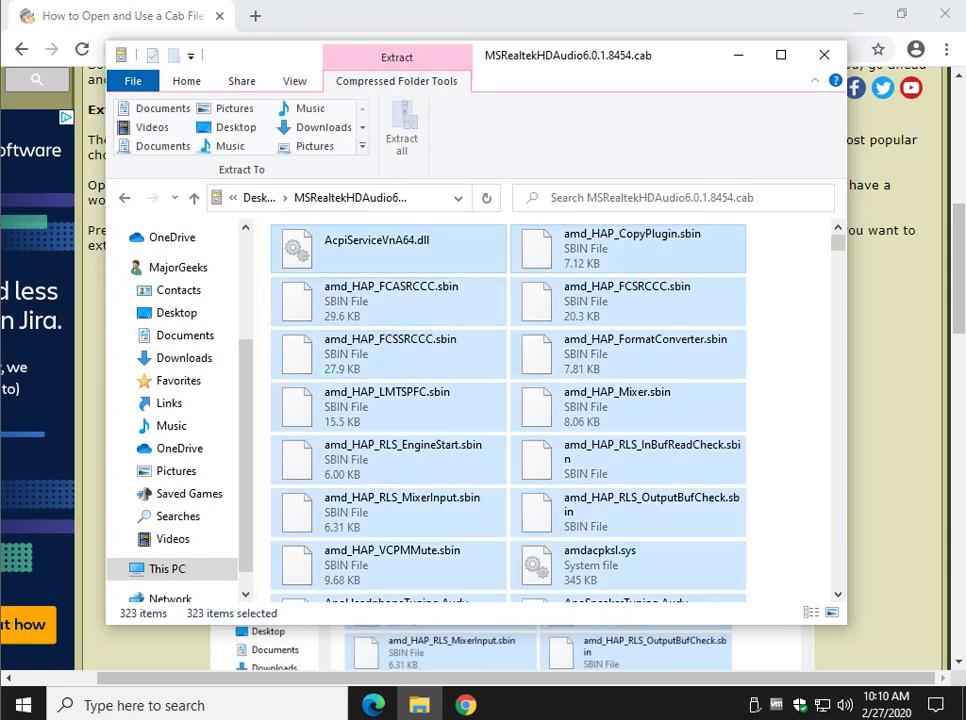
right_click(627, 245)
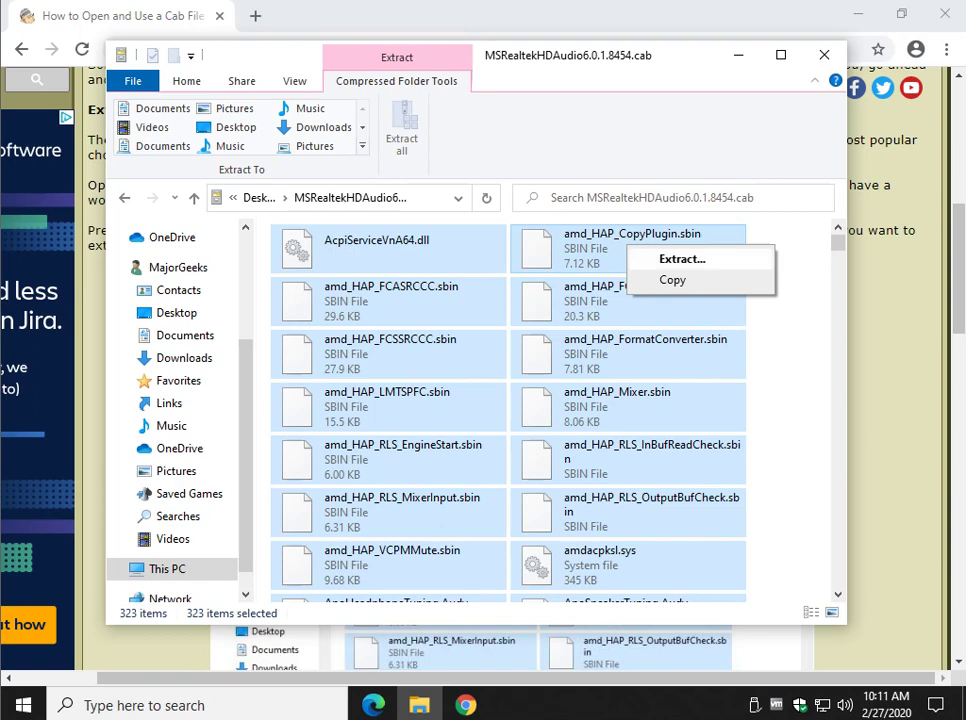
left_click(681, 259)
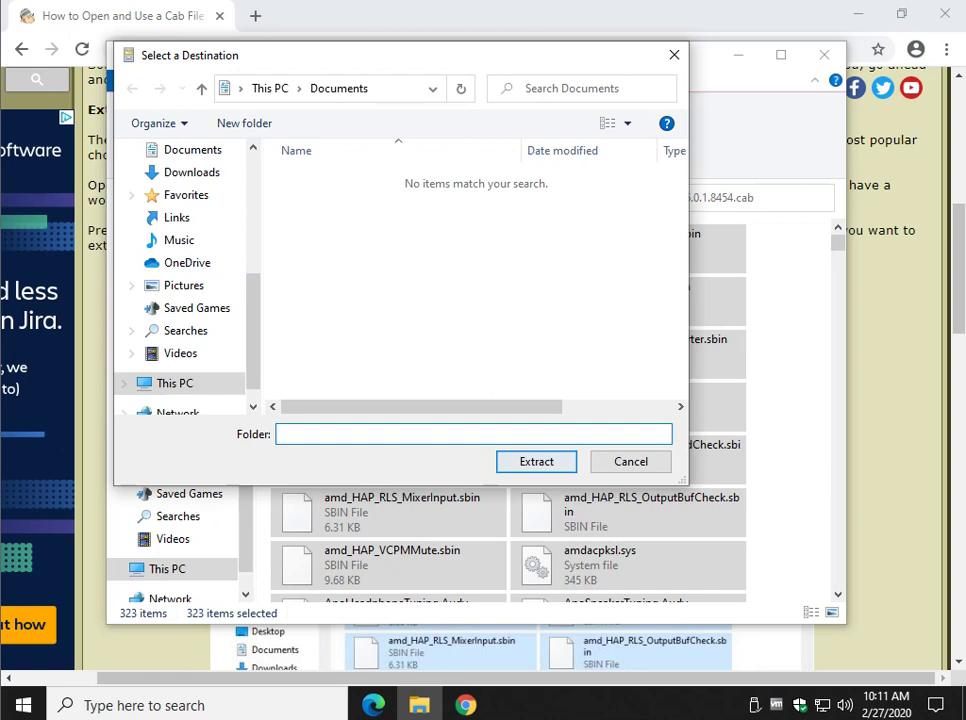
left_click(631, 461)
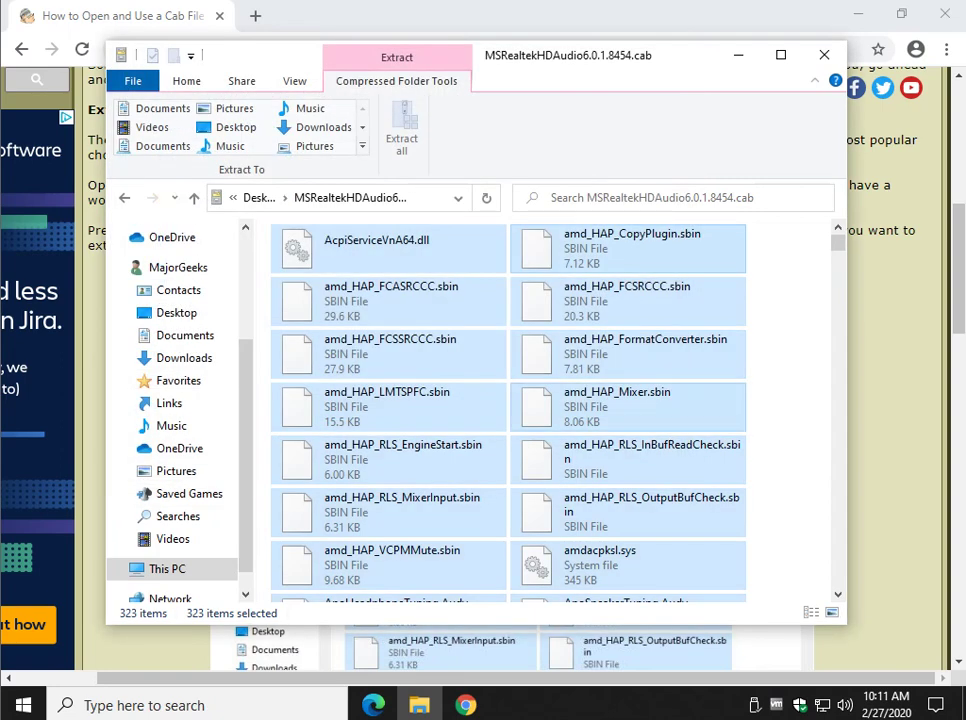
scroll(557, 410, "down", 3)
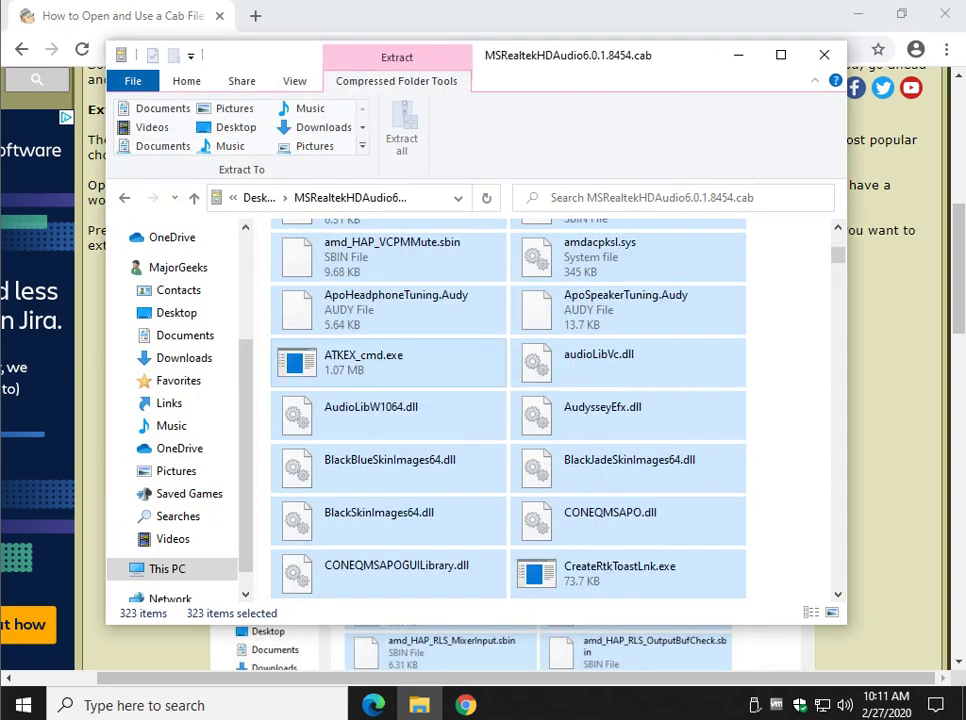
scroll(490, 365, "up", 3)
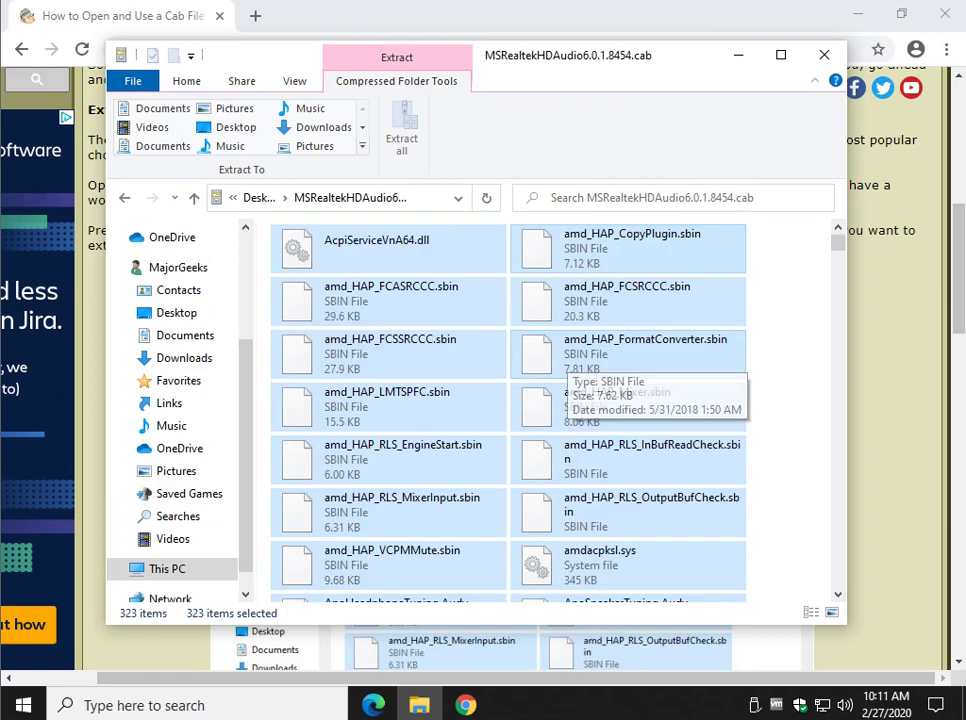
key("alt+Tab")
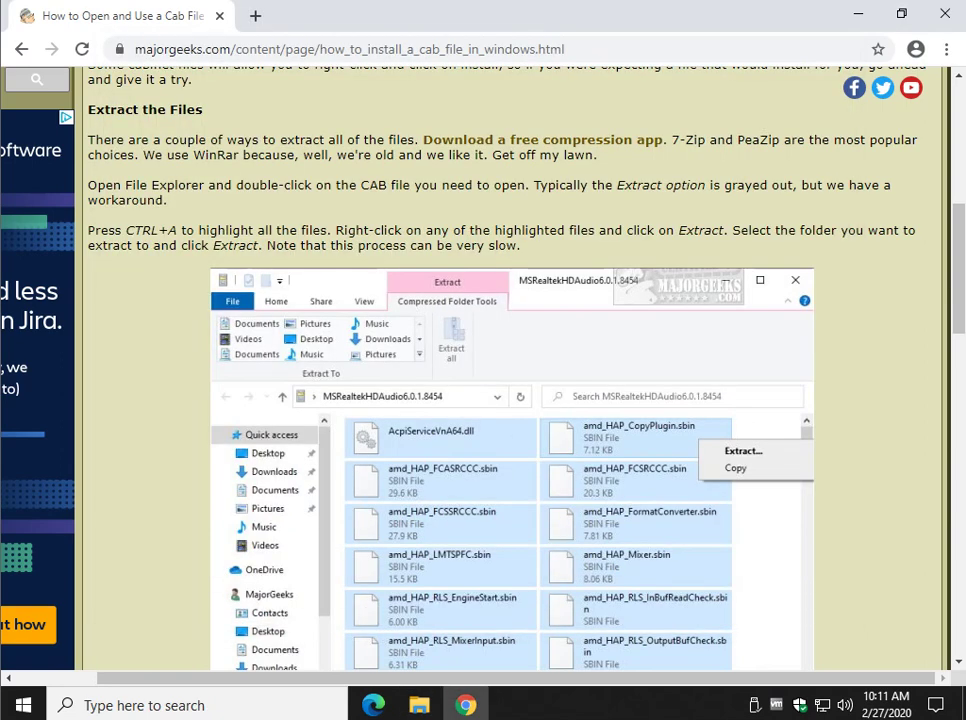
scroll(475, 365, "down", 1)
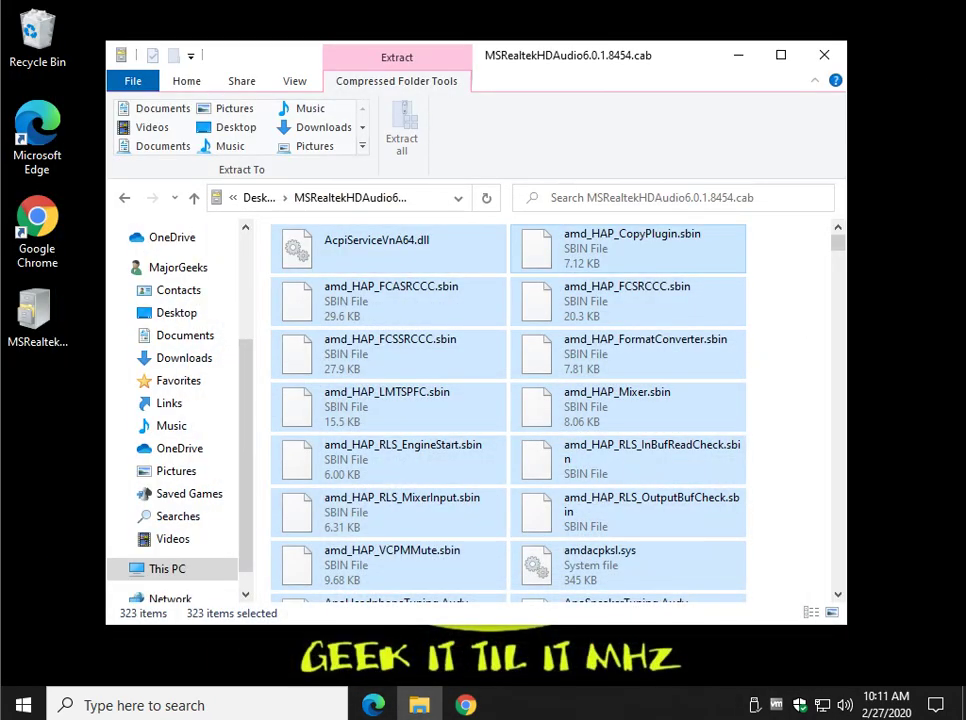
Minimize the CAB window and open MSRealtekHDAudio6.0.1.8454.cab from the Downloads folder in WinRAR.
left_click(738, 55)
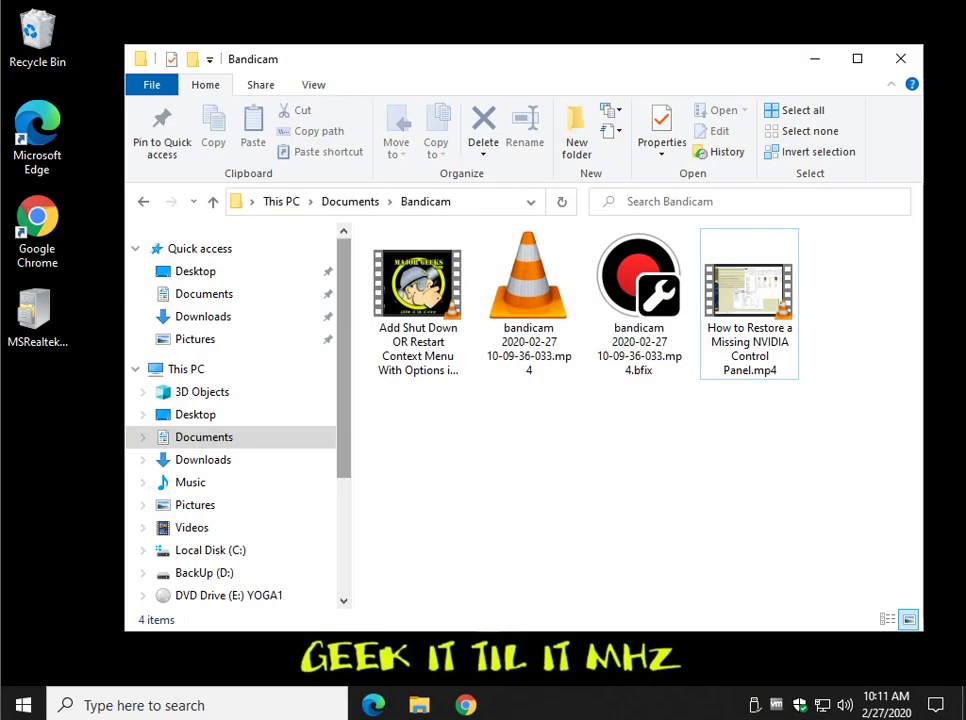
left_click(203, 316)
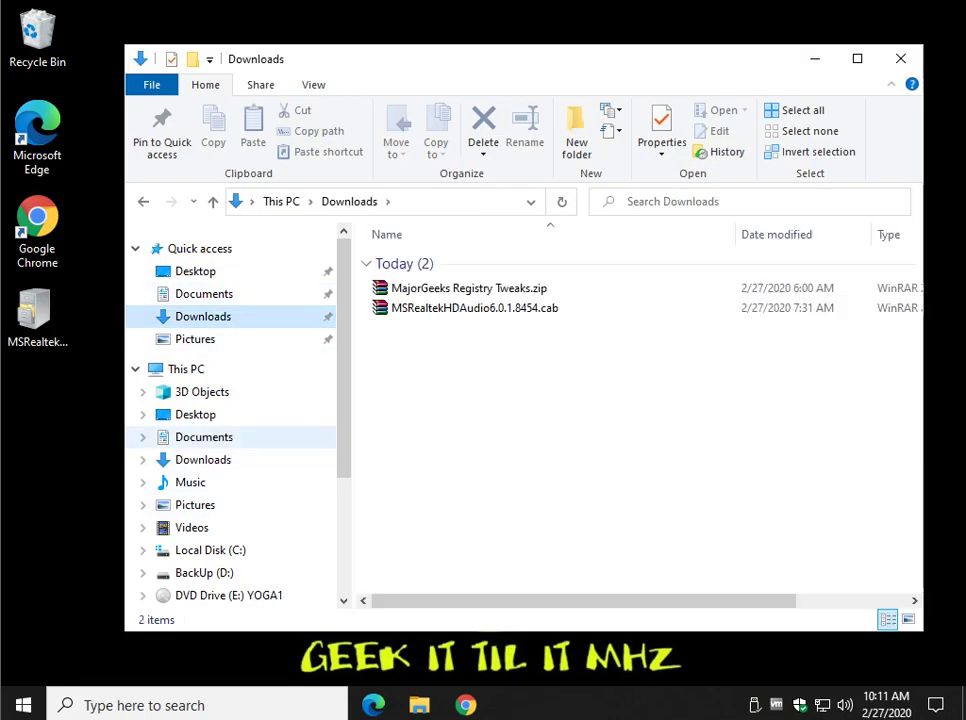
left_click(474, 308)
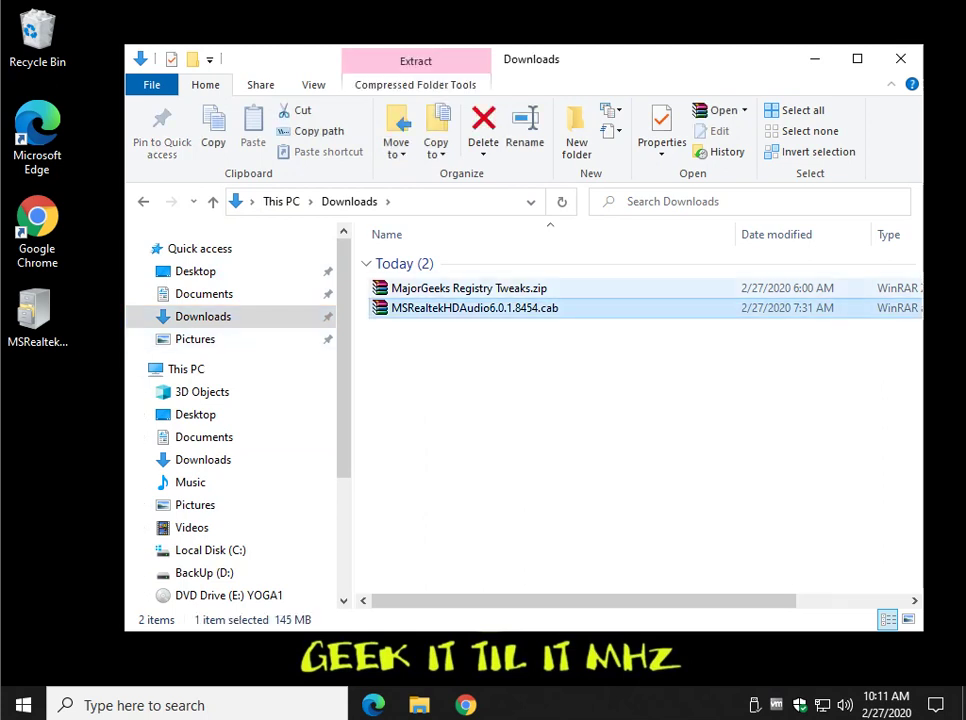
double_click(464, 306)
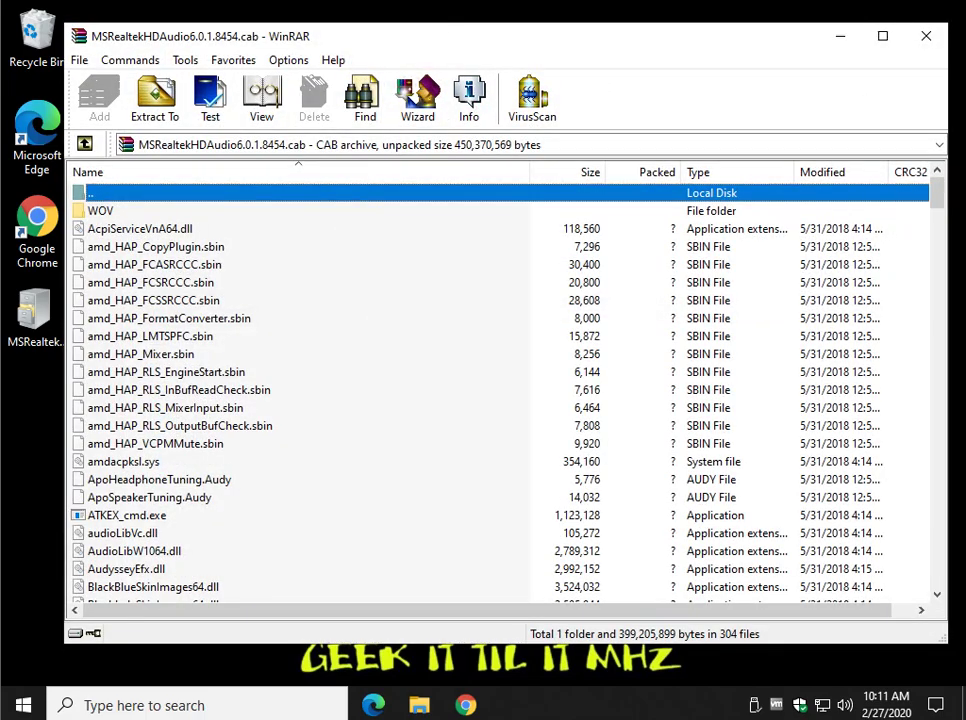
Look through the archive's contents and extract it all to an MSRealtekHDAudio6.0.1.8454 folder inside Downloads, asking before overwrite.
left_click_drag(936, 192, 936, 432)
scroll(500, 390, "down", 20)
scroll(500, 390, "up", 20)
left_click(155, 100)
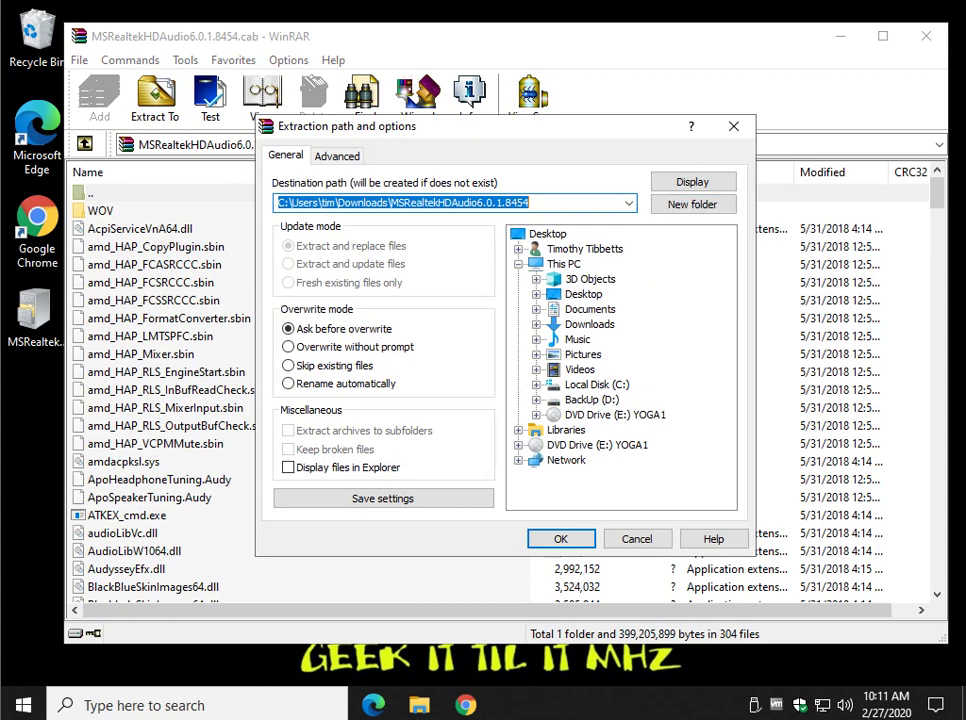
key("Return")
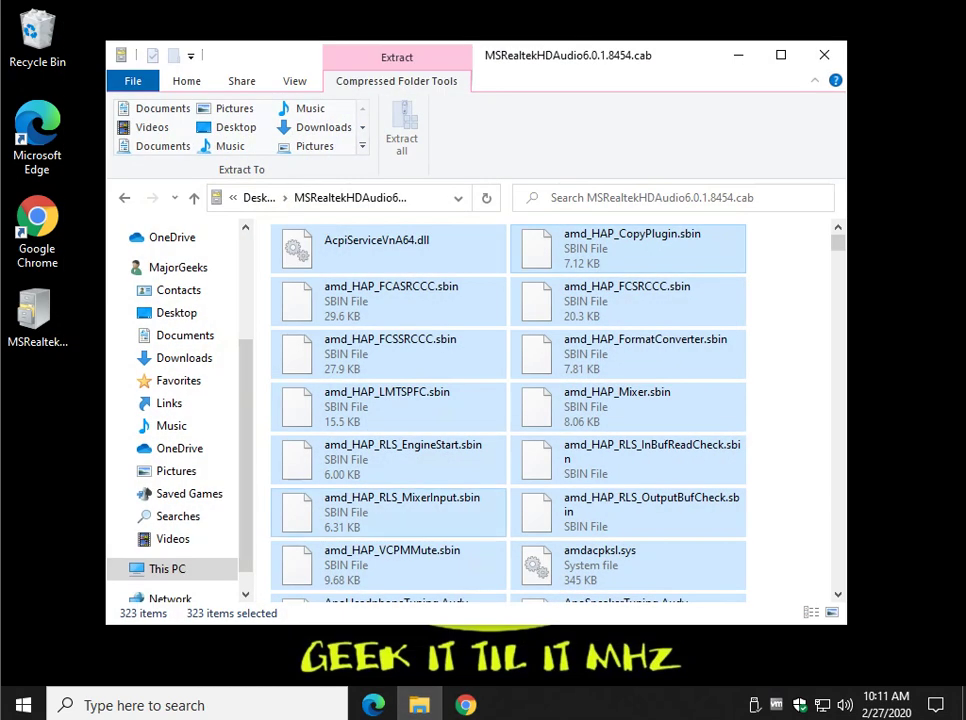
Extract all the selected files of the Desktop CAB file into the Downloads folder with File Explorer.
right_click(617, 243)
left_click(672, 256)
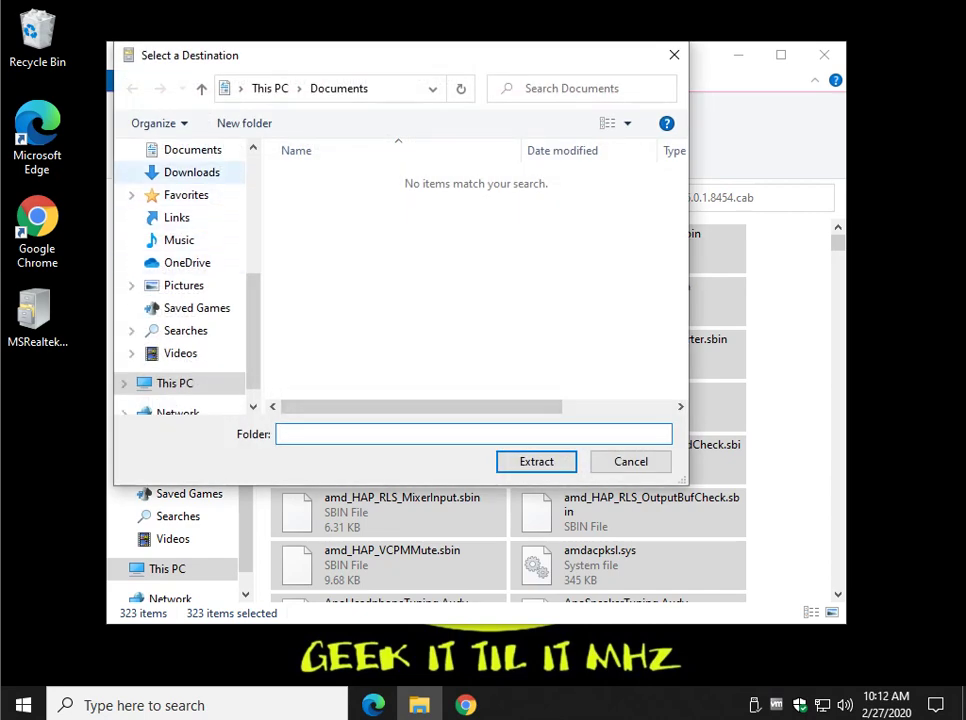
left_click(192, 172)
left_click(536, 461)
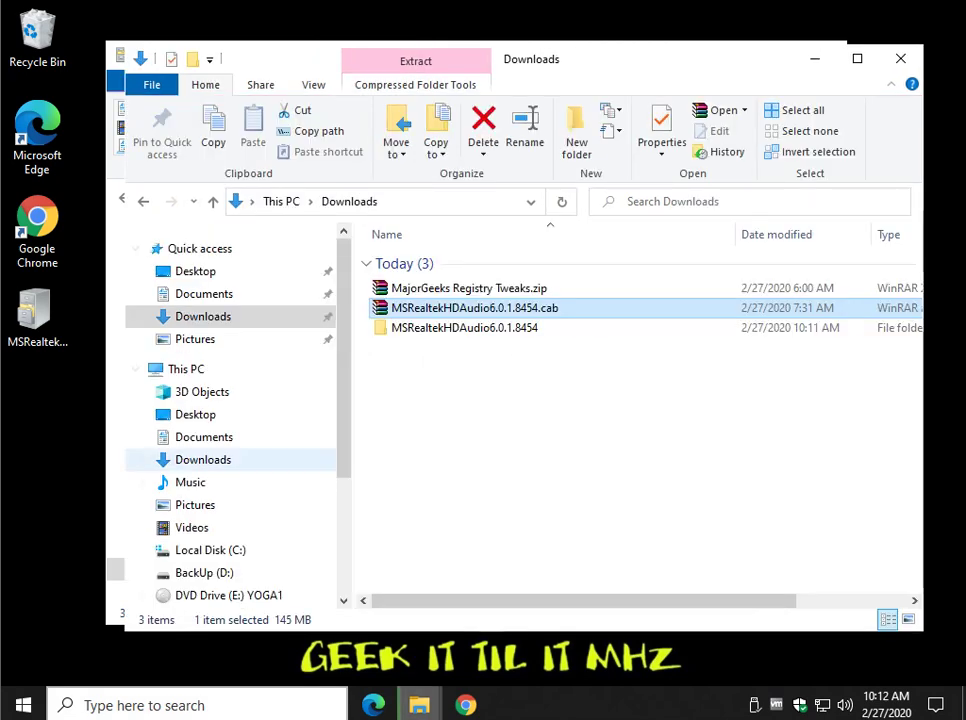
Inspect the extracted files in the MSRealtekHDAudio6.0.1.8454 folder and close its window.
double_click(464, 328)
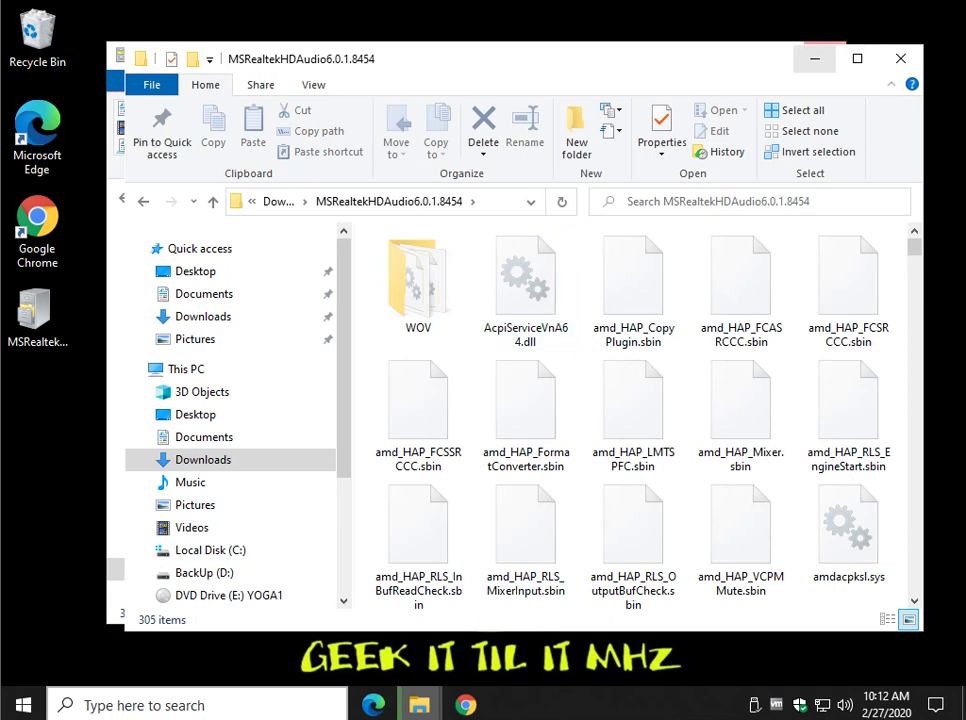
left_click(900, 58)
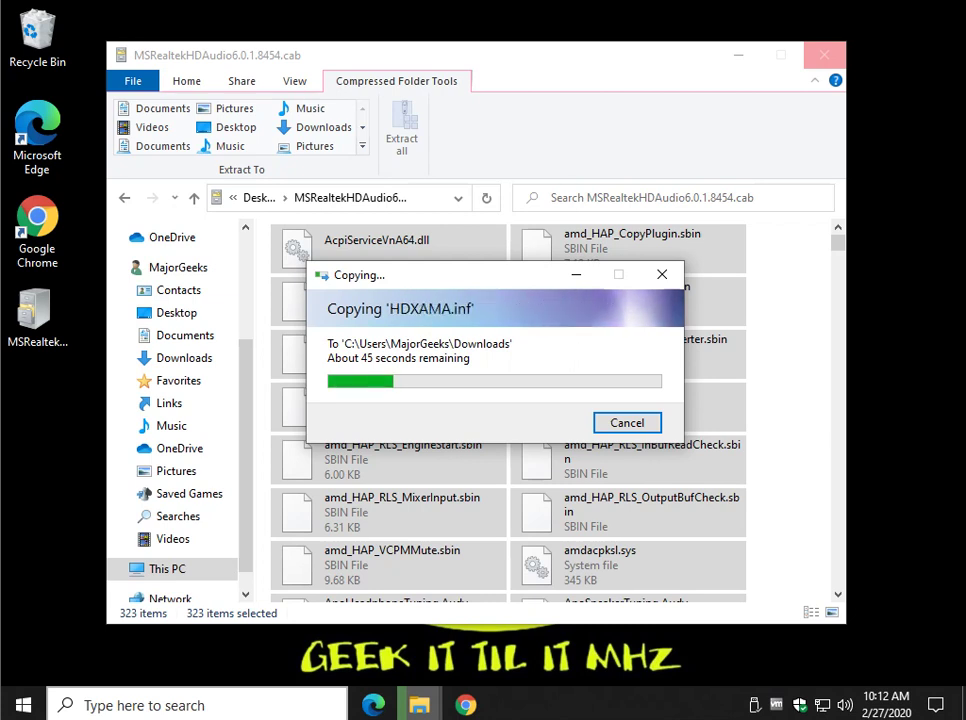
Search Windows for "drivers" and open Device Manager.
left_click(84, 705)
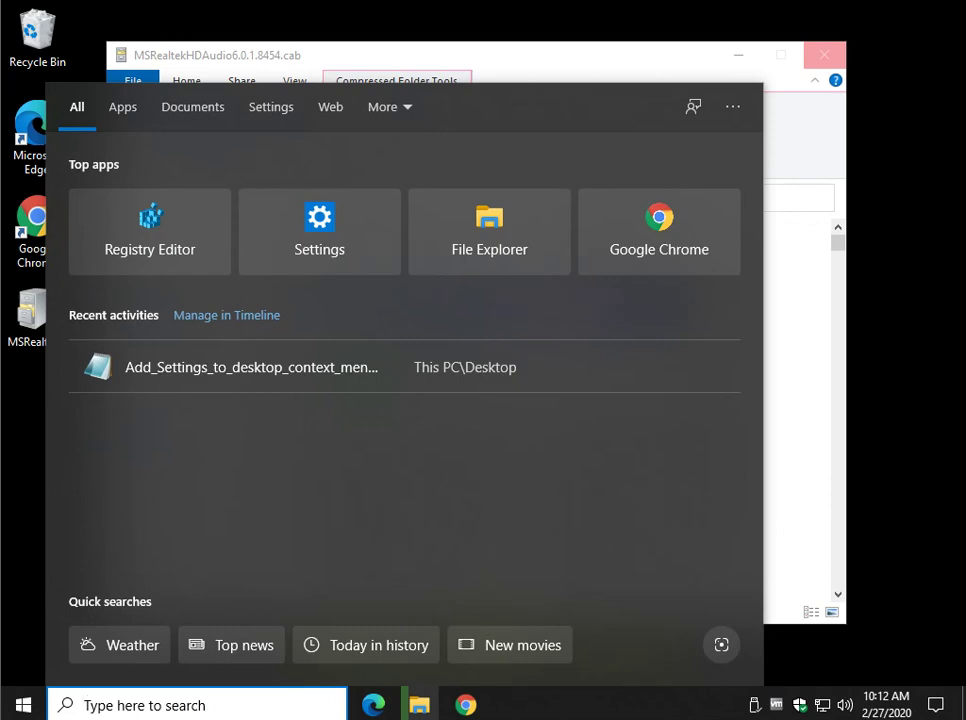
type("dr")
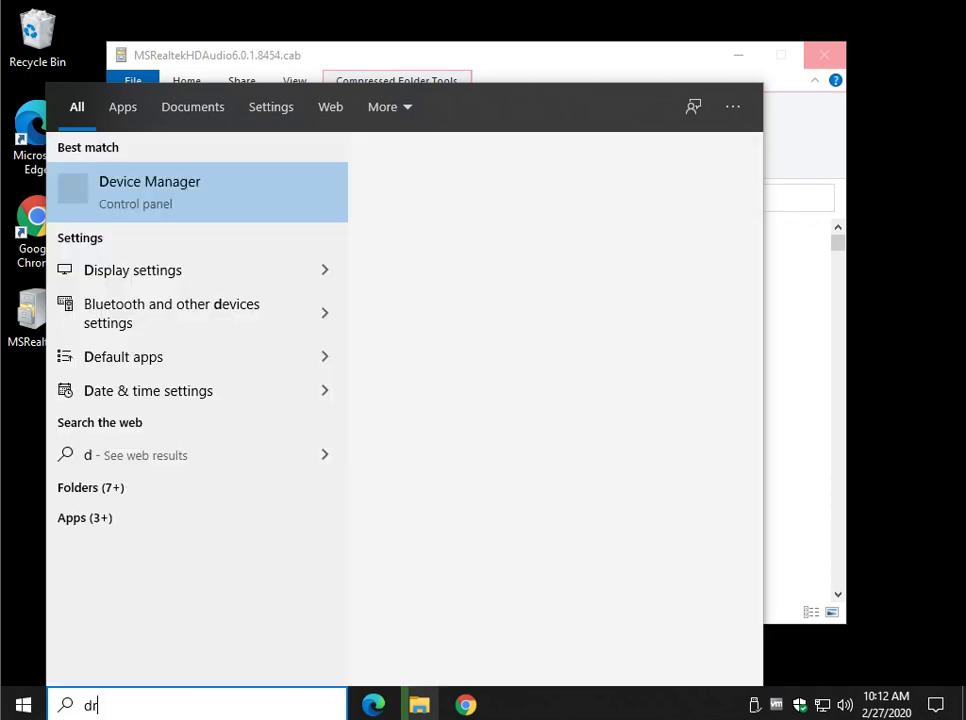
type("ivers")
key("Return")
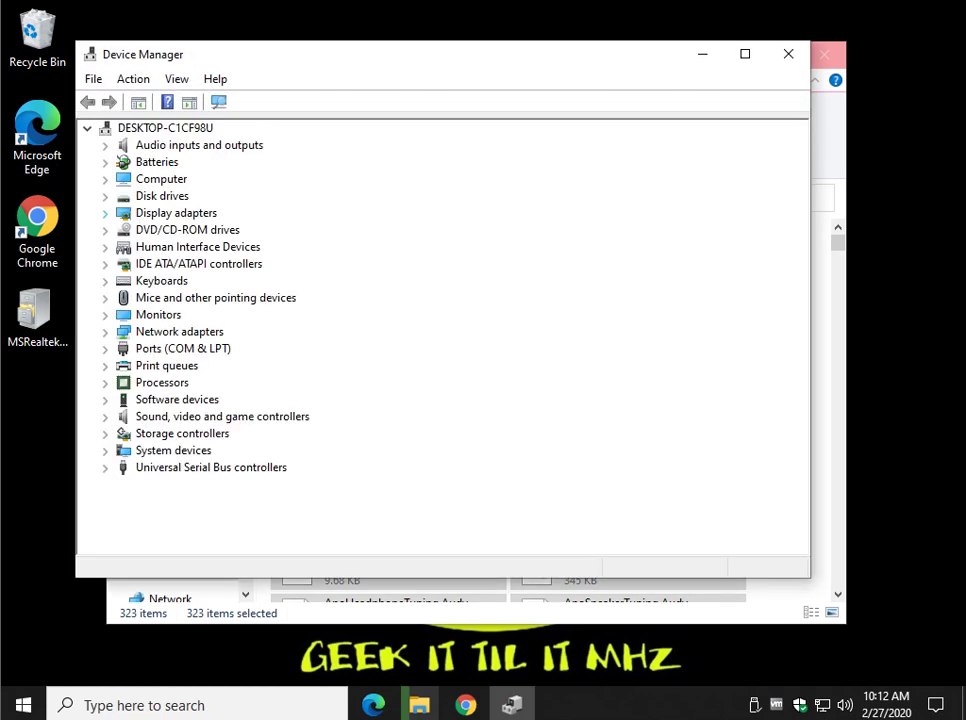
Open the properties of the VMware SVGA 3D display adapter and show its driver options.
left_click(105, 213)
left_click(196, 229)
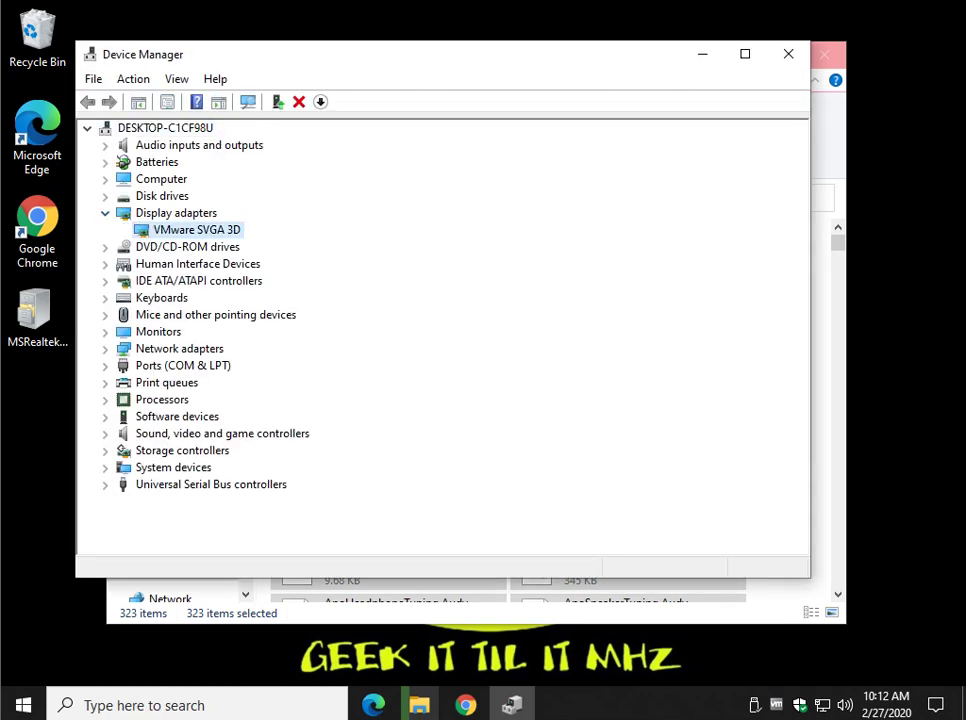
double_click(196, 229)
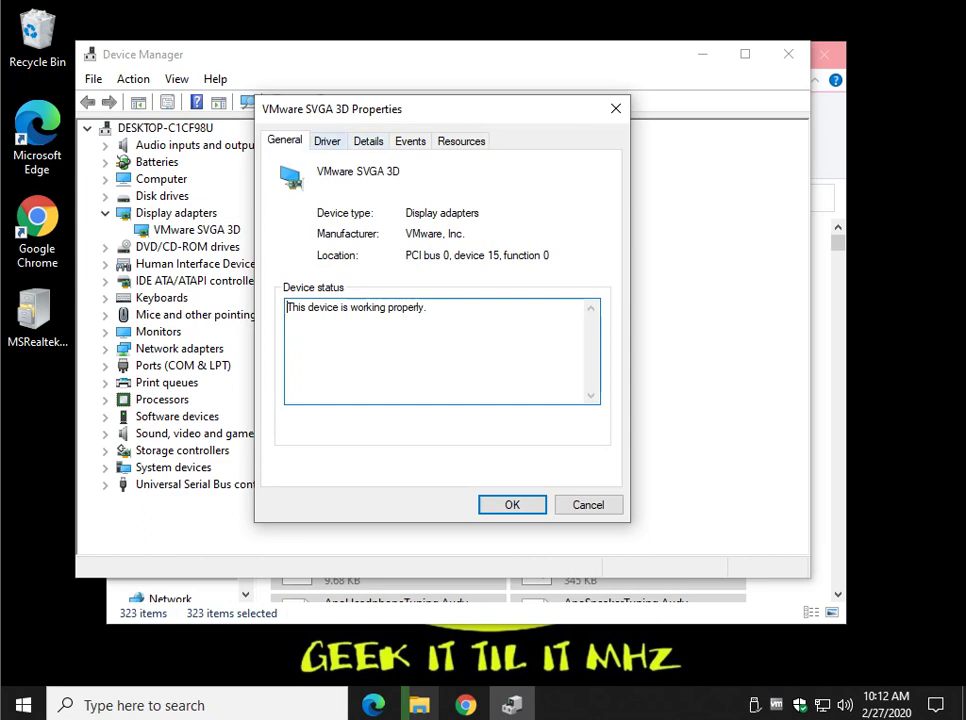
left_click(327, 141)
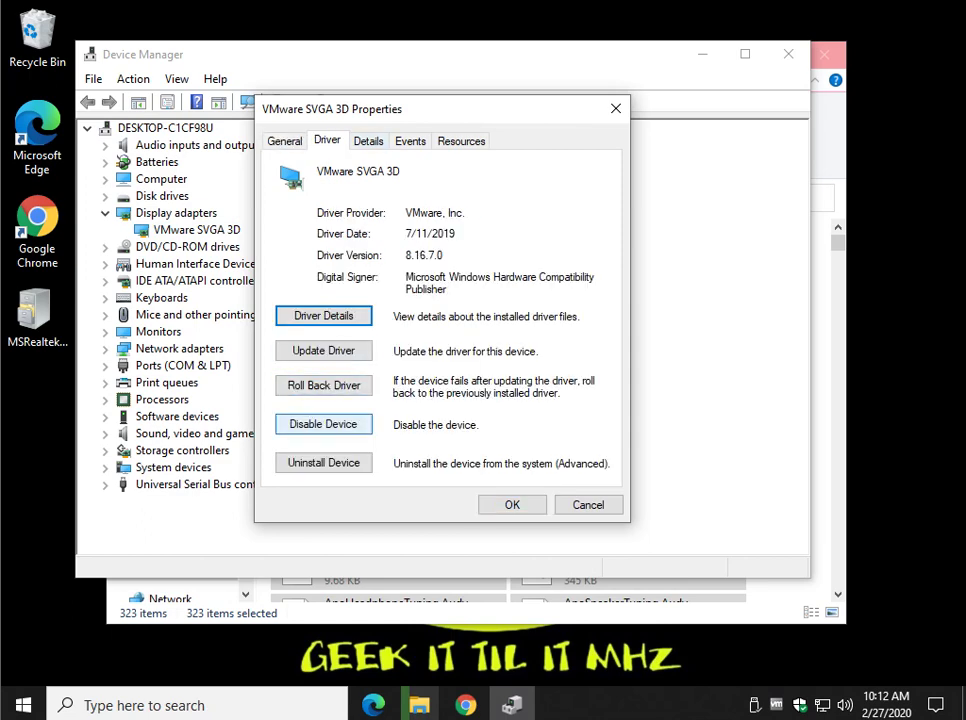
Update the VMware SVGA 3D driver by searching the Downloads folder and its subfolders on the computer, and finish the driver update wizard.
left_click(323, 350)
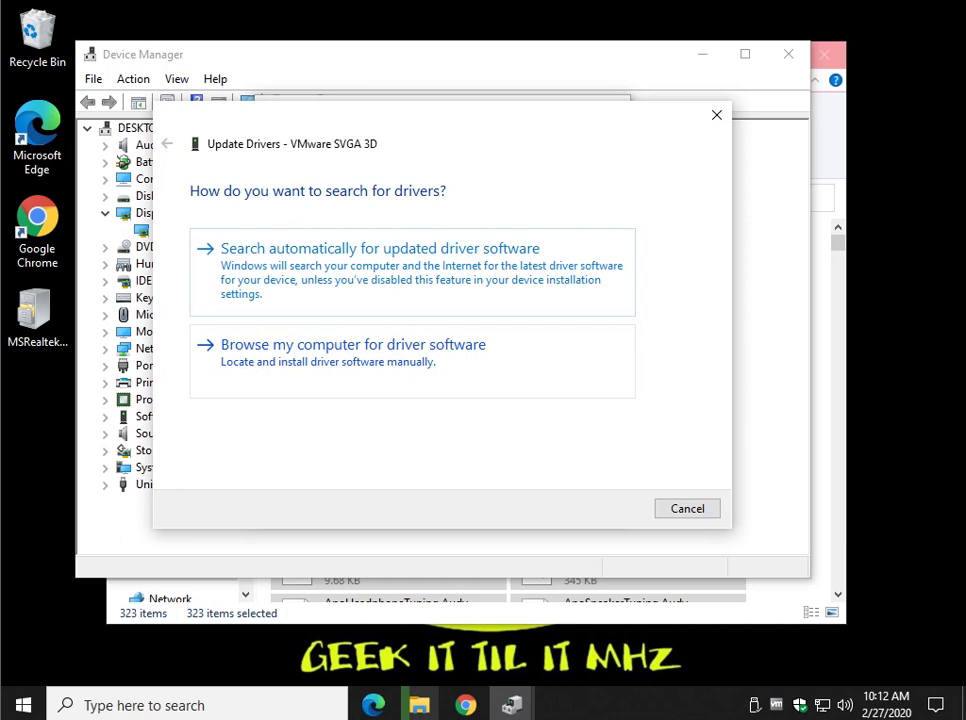
left_click(352, 352)
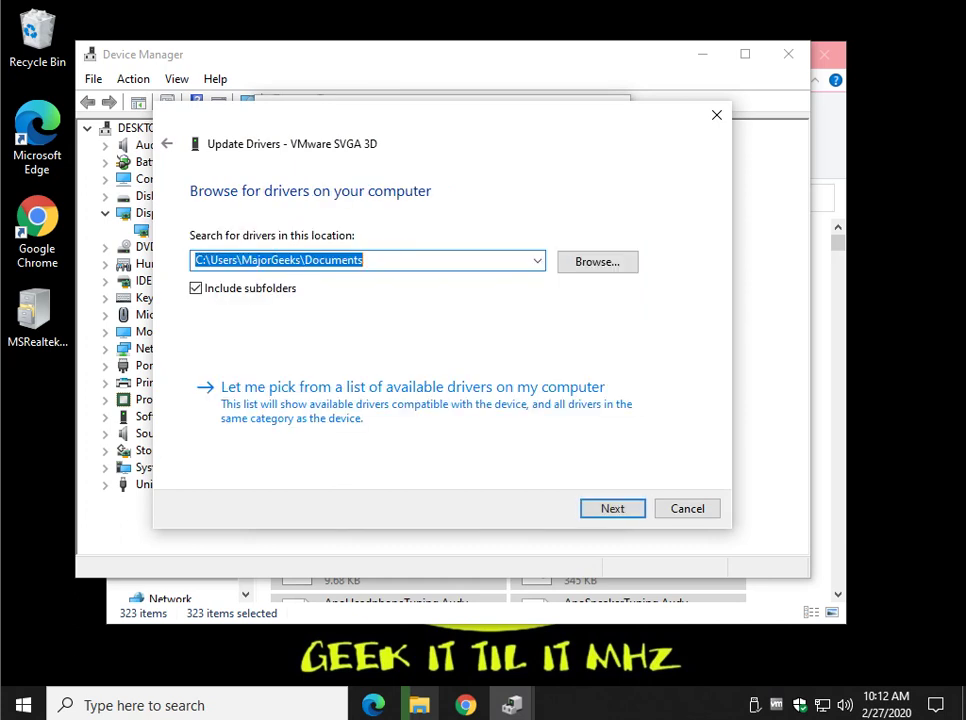
left_click(597, 261)
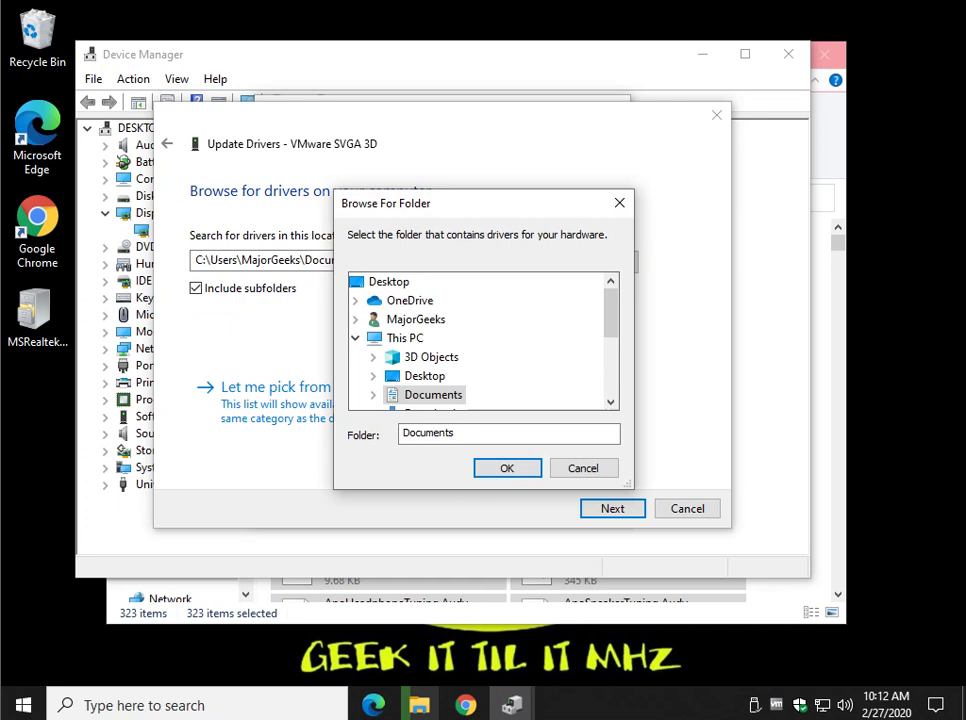
scroll(483, 340, "down", 2)
left_click(431, 300)
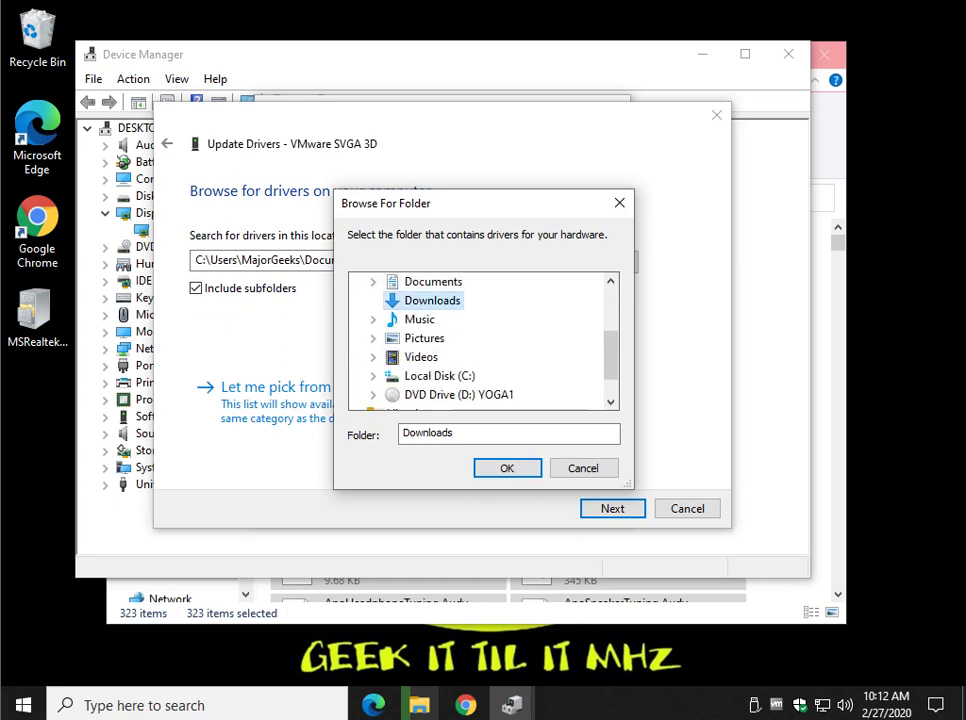
left_click(507, 468)
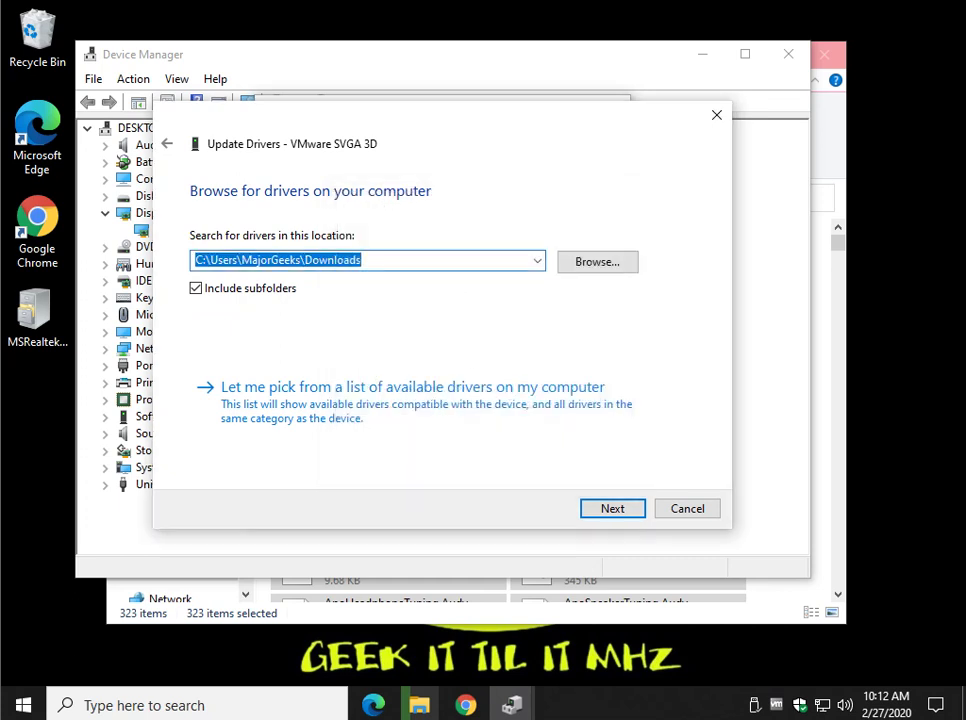
key("Return")
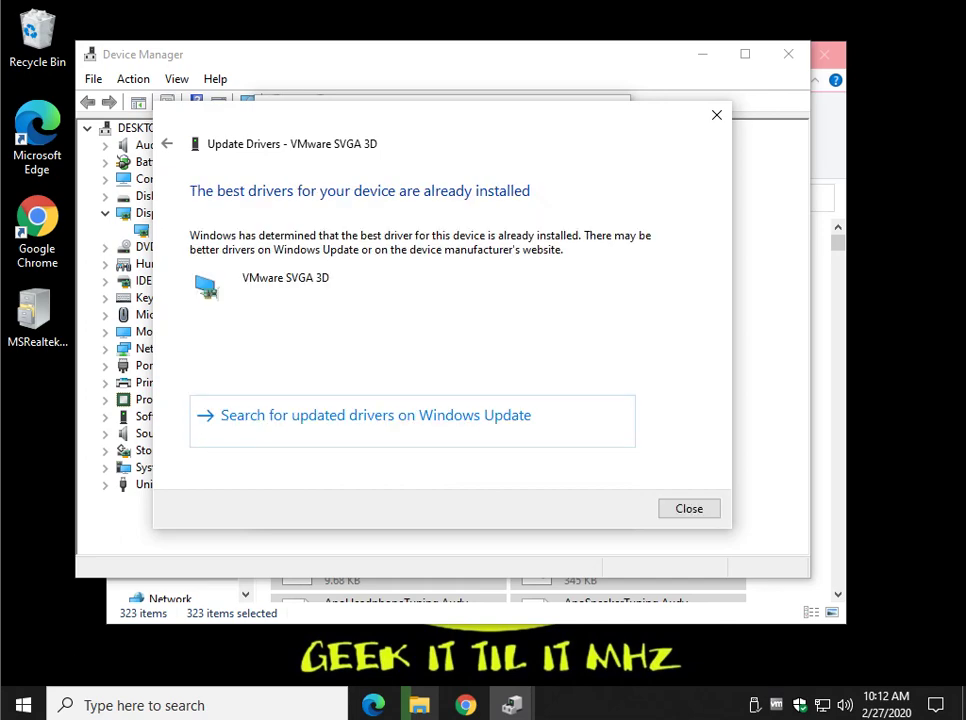
left_click(689, 508)
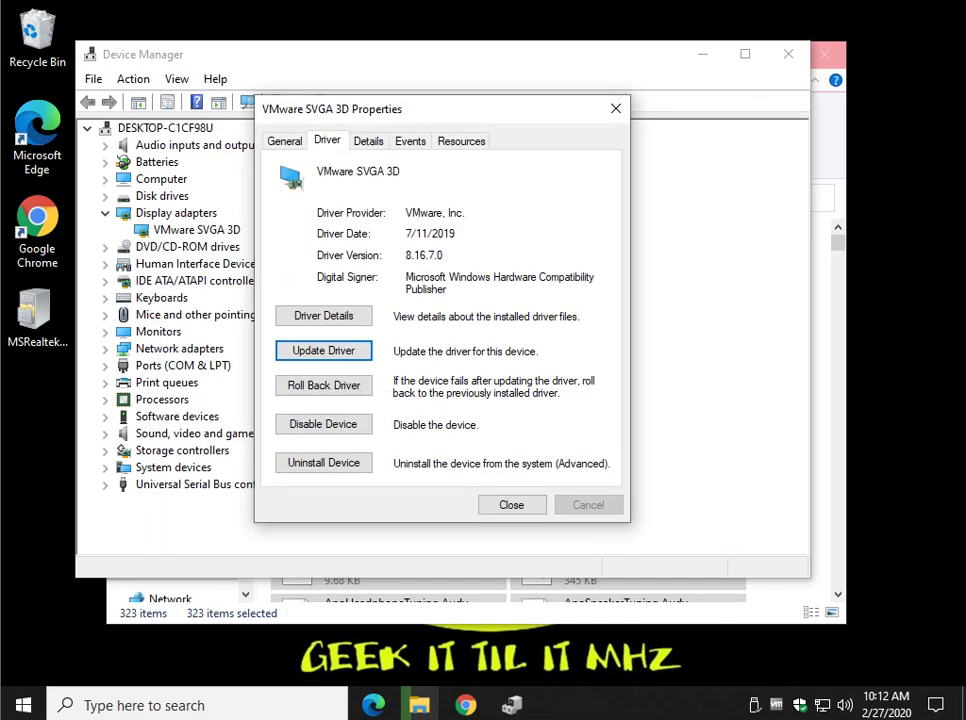
Close the VMware SVGA 3D properties and Device Manager.
left_click(788, 54)
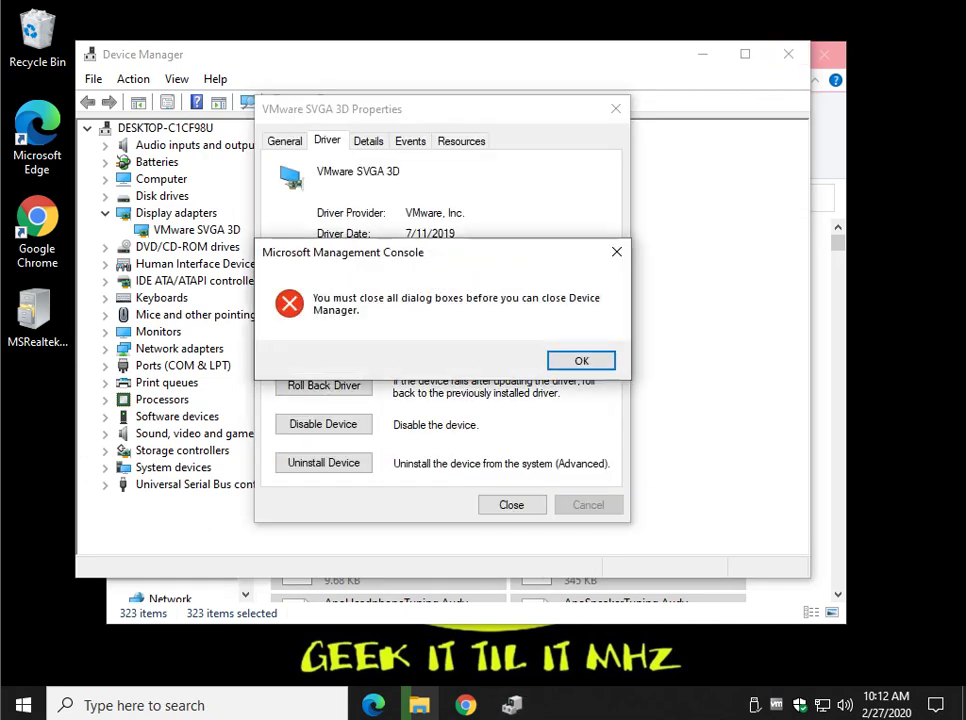
key("Return")
left_click(511, 504)
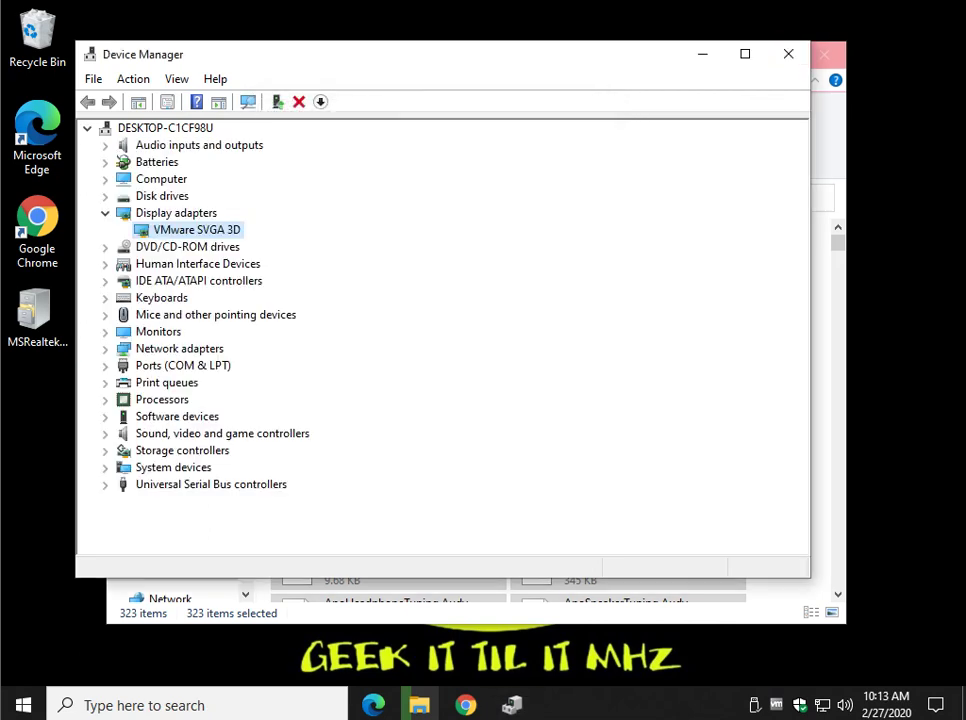
left_click(788, 54)
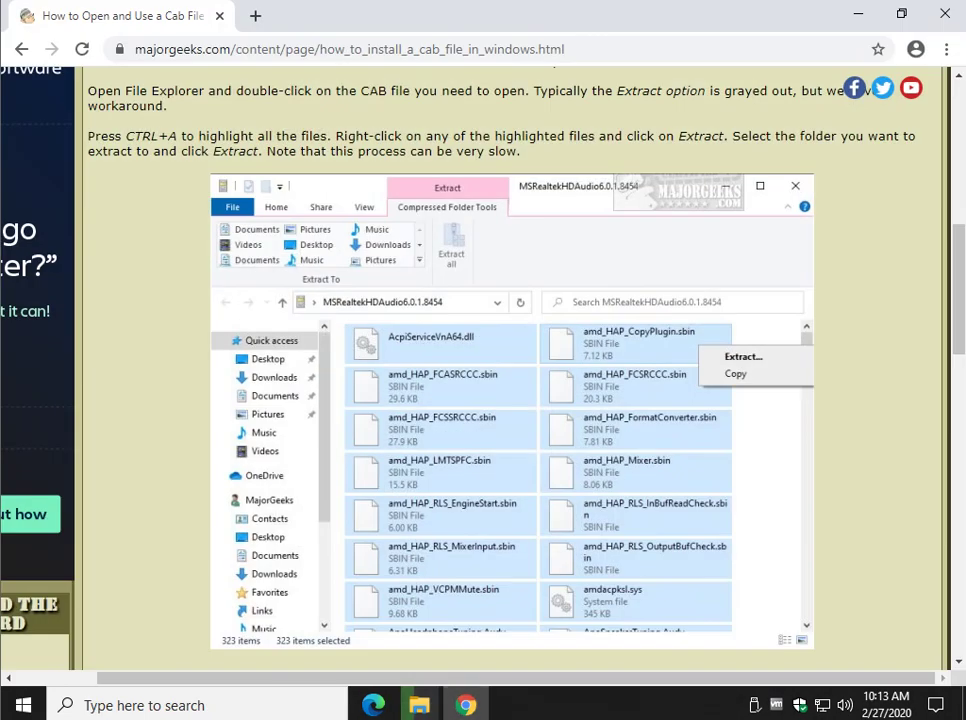
Review the "Use the Command Prompt" section of the MajorGeeks CAB file article in Chrome.
scroll(483, 370, "down", 3)
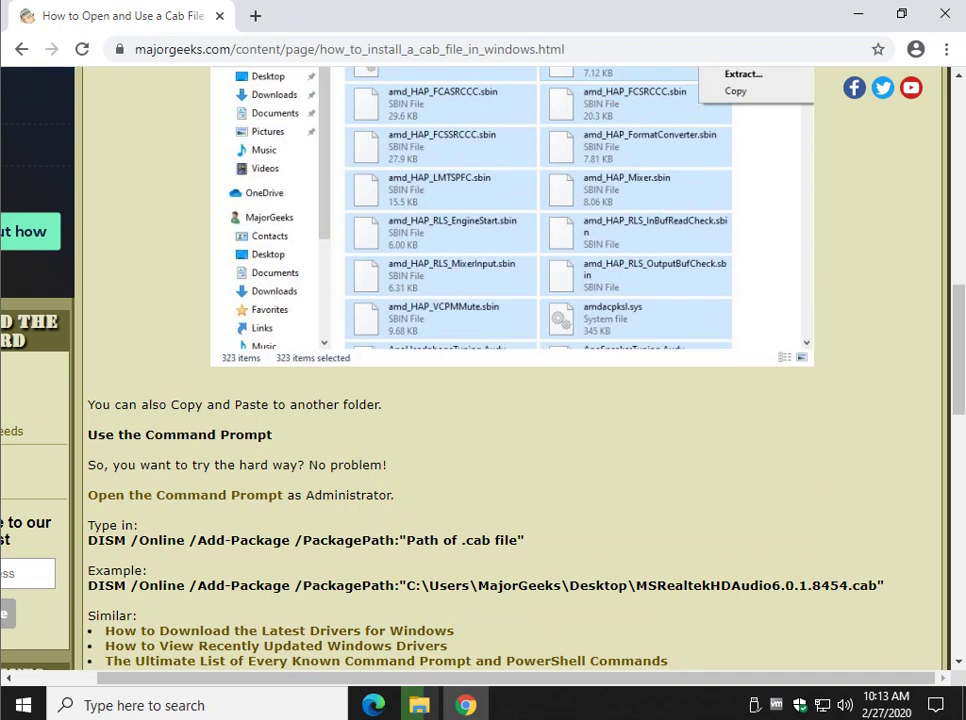
scroll(483, 370, "down", 1)
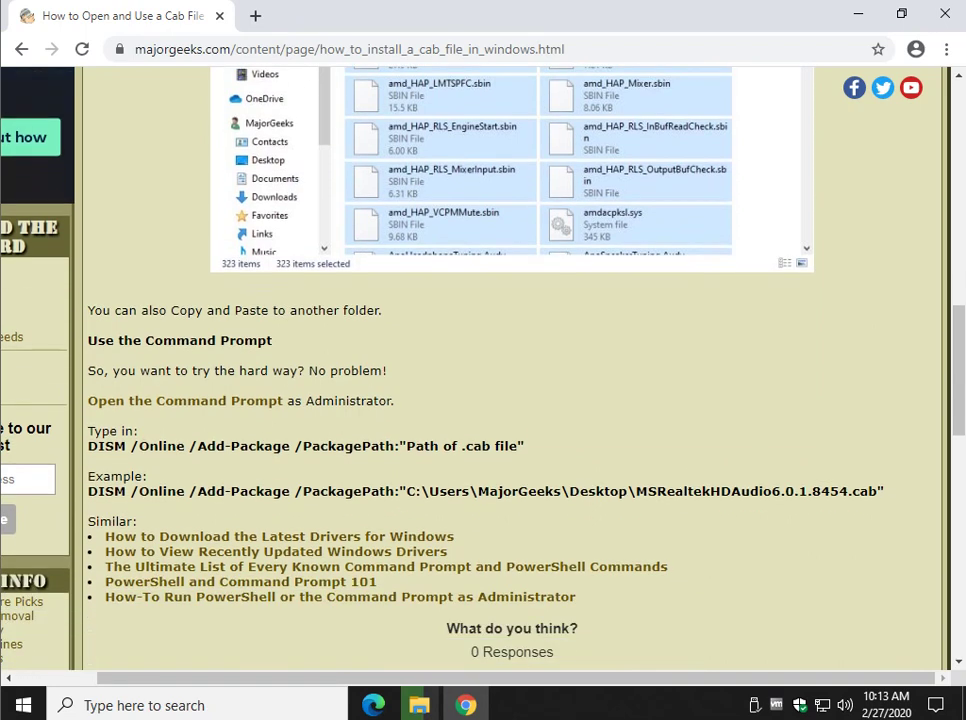
key("super+x")
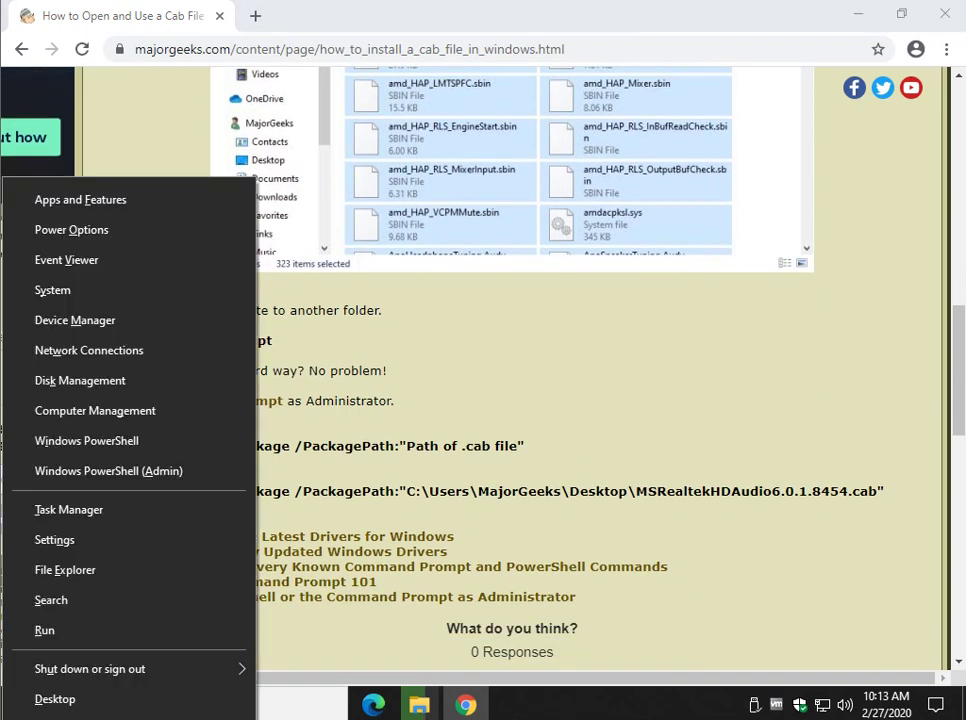
key("Up")
key("Return")
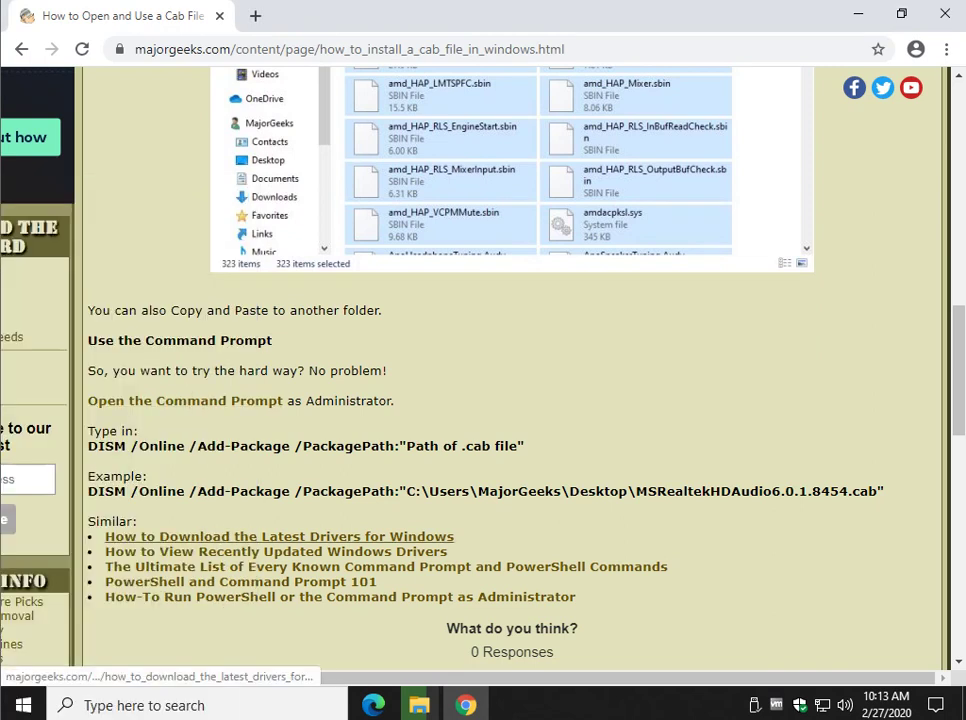
Search Windows for "cmd", open Command Prompt as administrator, and close its window.
key("super")
type("cmd")
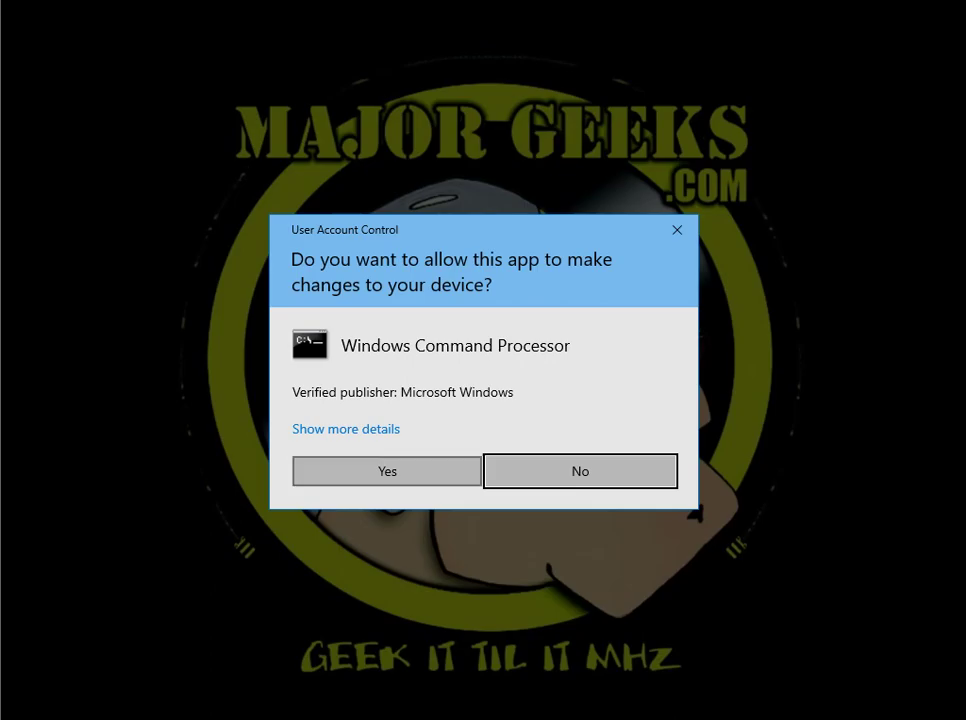
left_click(387, 471)
left_click(937, 161)
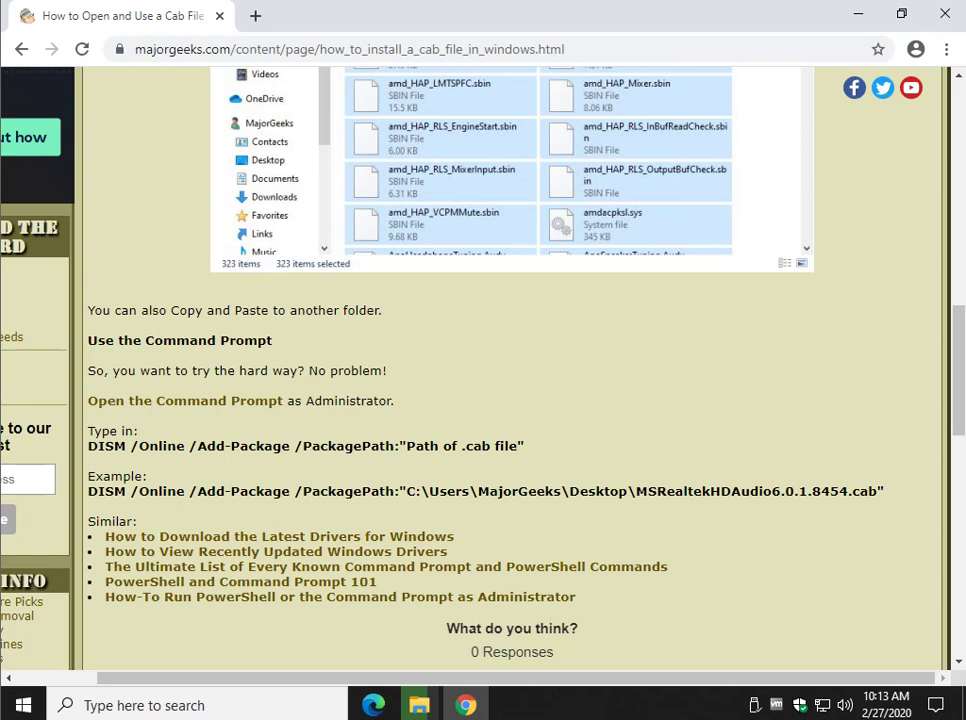
Switch to the MSRealtekHDAudio6.0.1.8454 File Explorer window and close it.
mouse_move(419, 705)
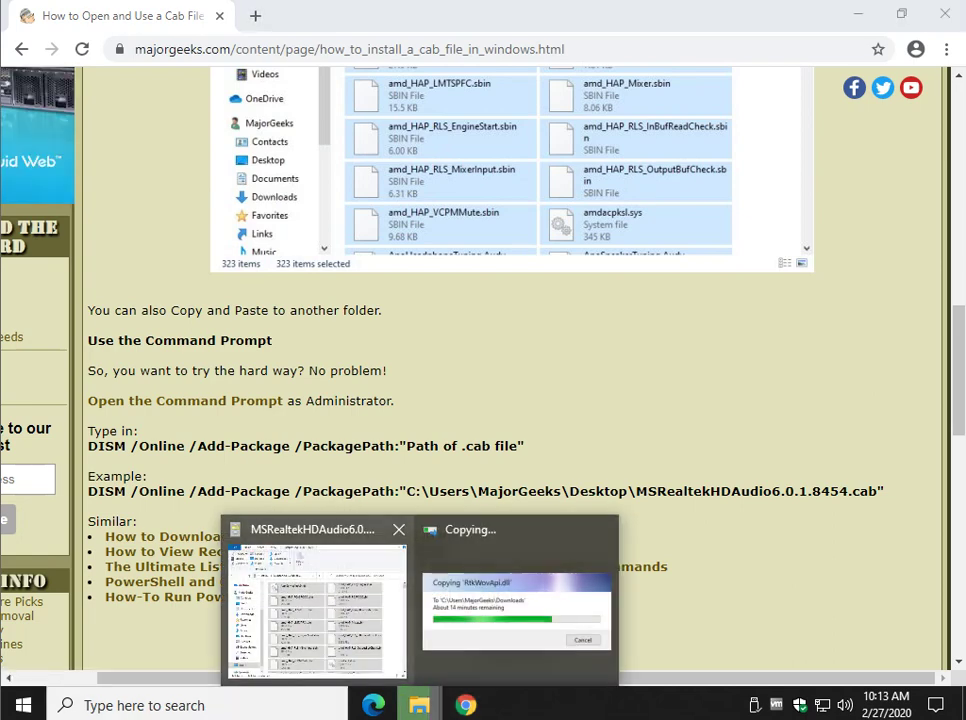
left_click(291, 668)
left_click(824, 55)
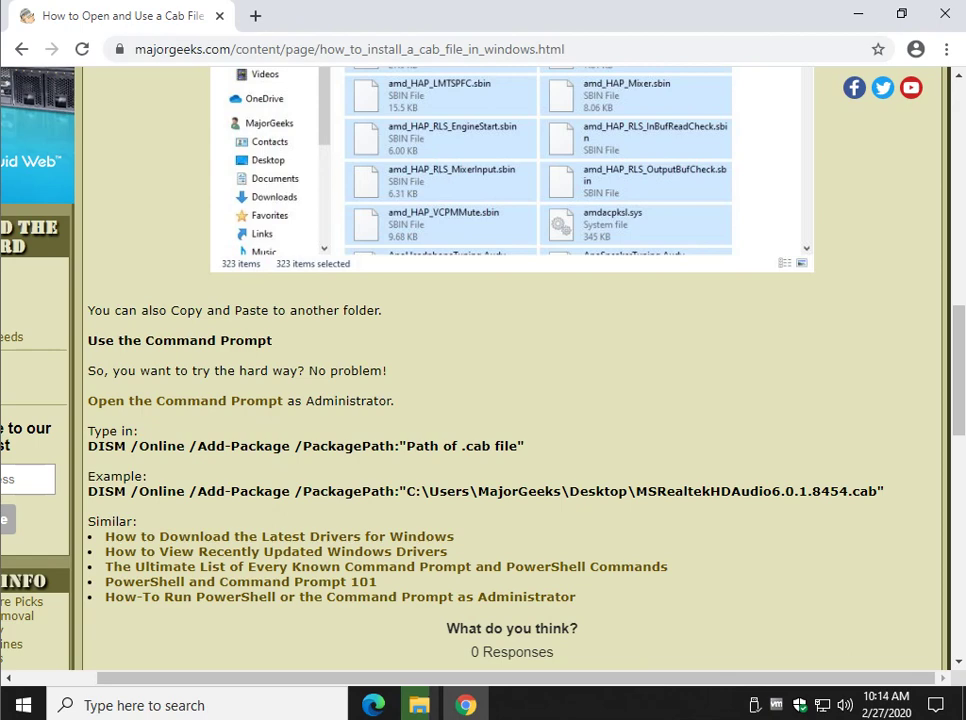
Highlight "DISM /Online /Add-Package /PackagePath:" in the article's example command and review the Command Prompt instructions.
left_click_drag(88, 491, 400, 491)
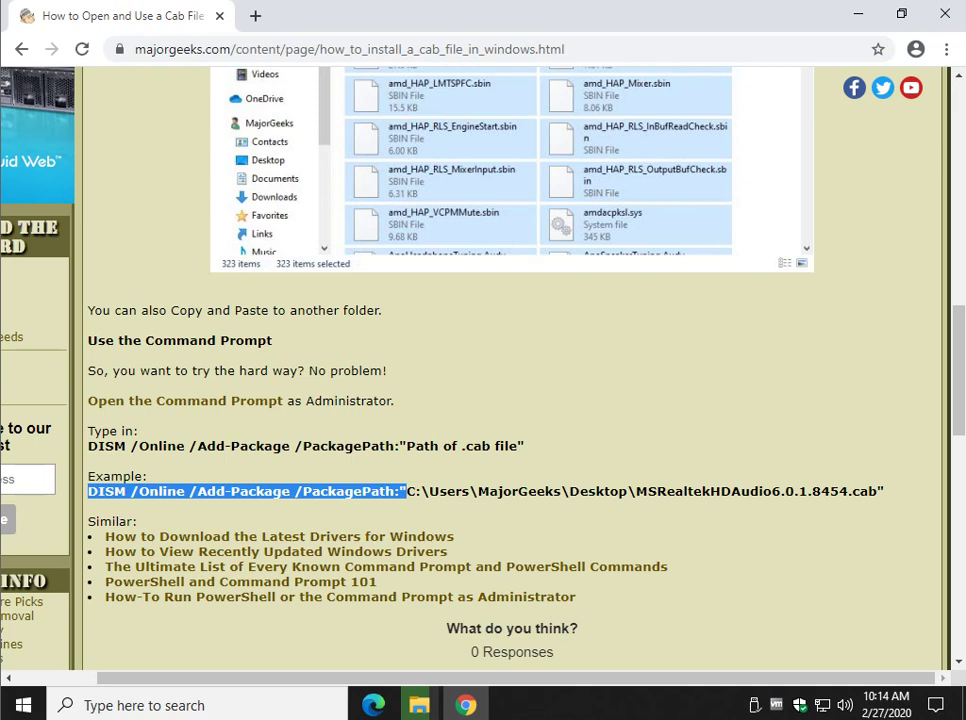
left_click_drag(139, 431, 89, 416)
Open the article's "Download a free compression app" link in a new tab and look over the list of compression programs.
scroll(89, 416, "up", 5)
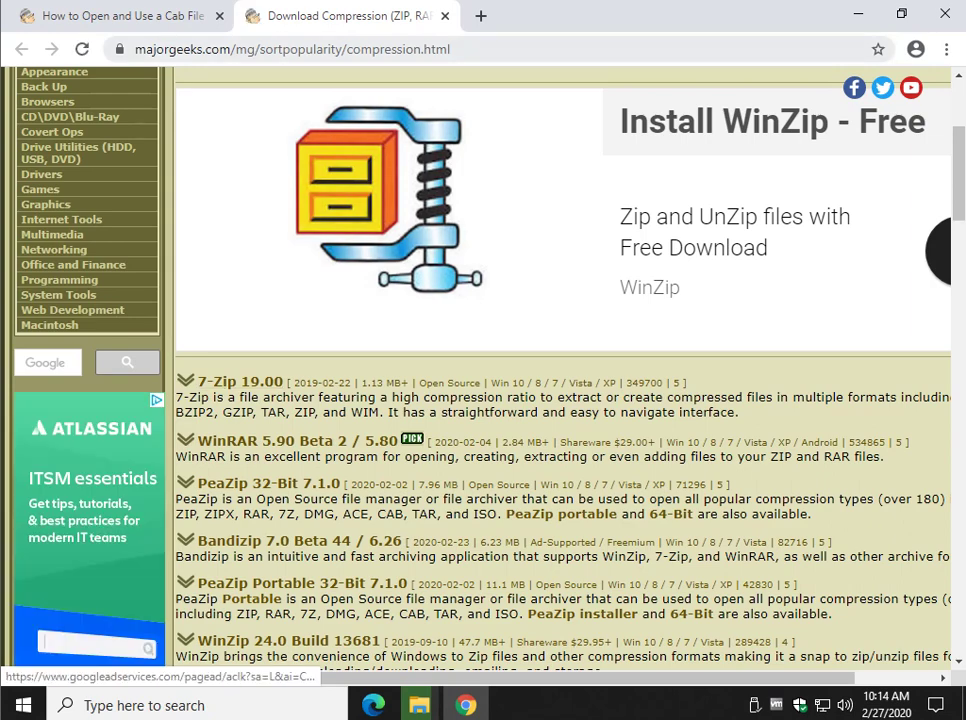
left_click(110, 15)
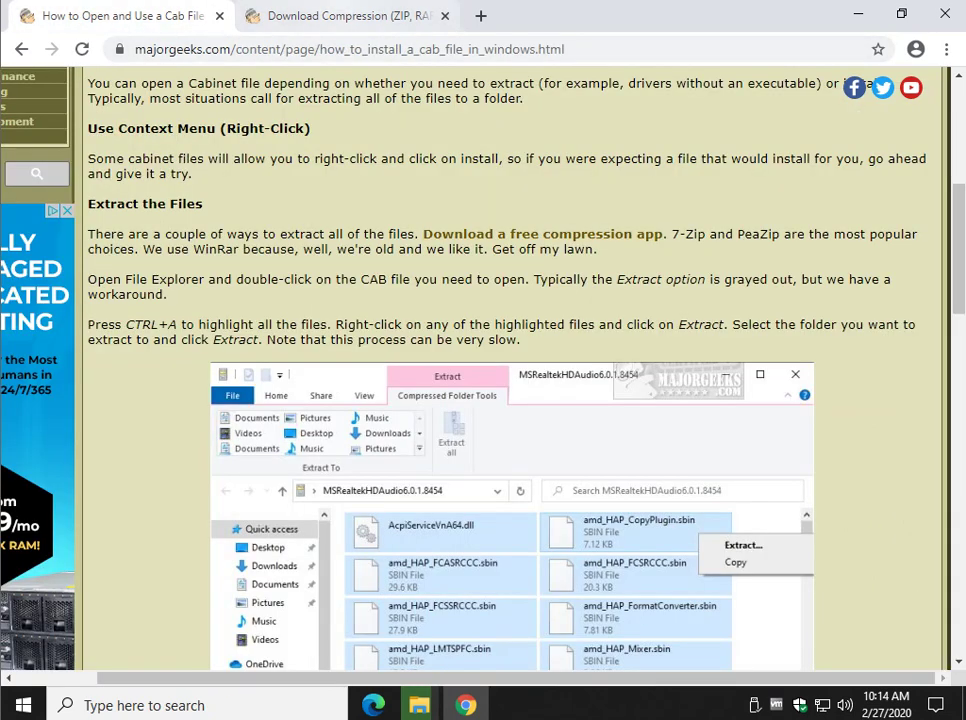
key("ctrl+Tab")
scroll(230, 290, "down", 1)
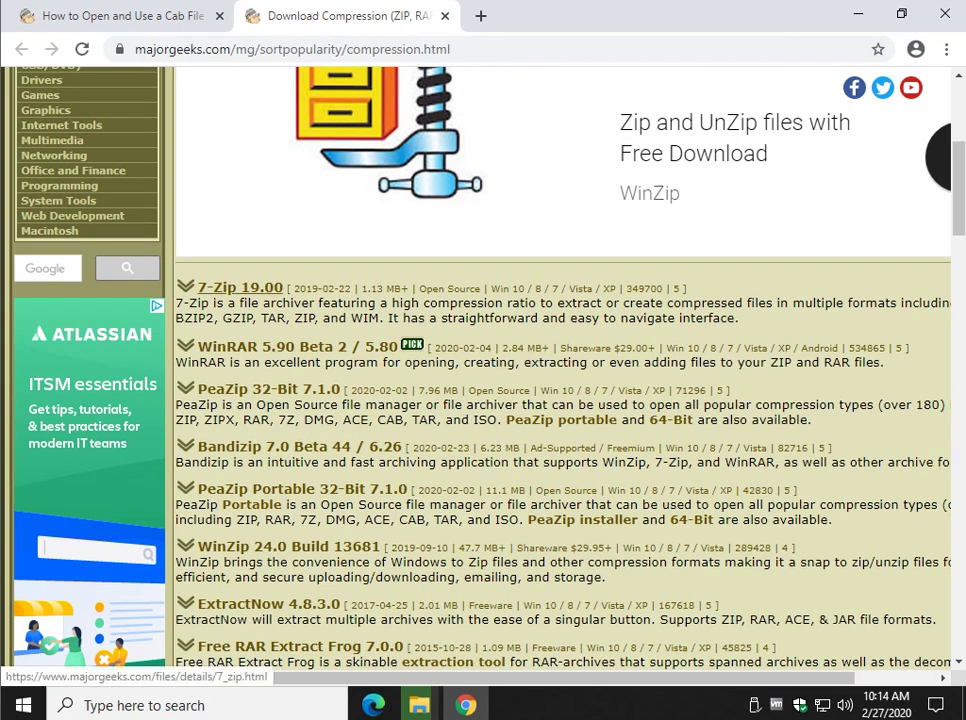
View the 7-Zip 19.00 and PeaZip Portable 64-Bit 7.1.0 download pages, and close the extra tabs to return to the CAB file article.
left_click(240, 287)
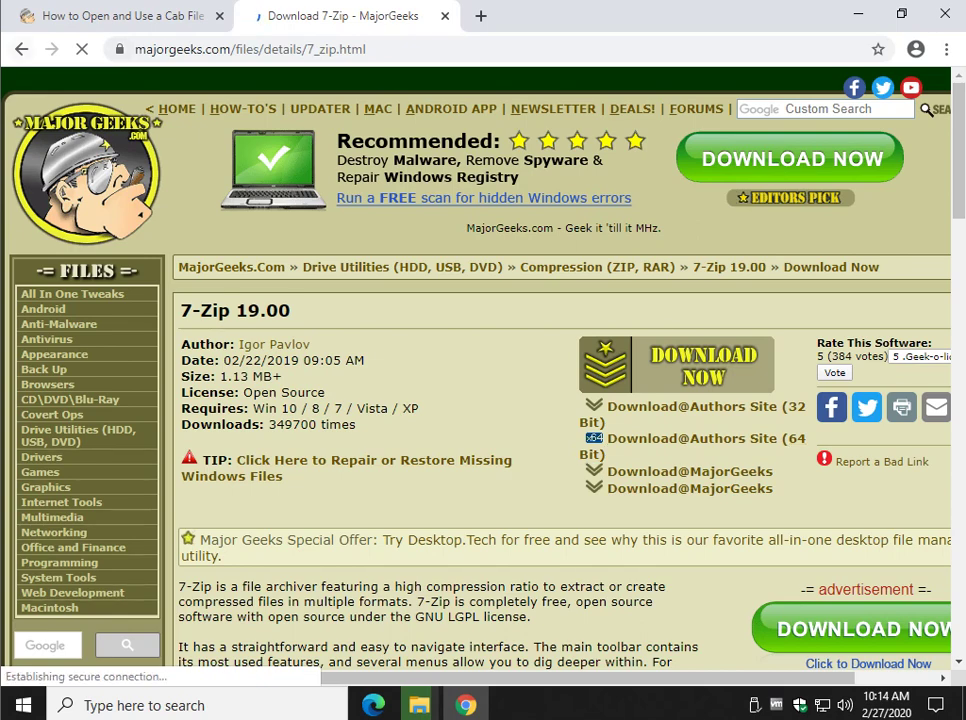
key("alt+Left")
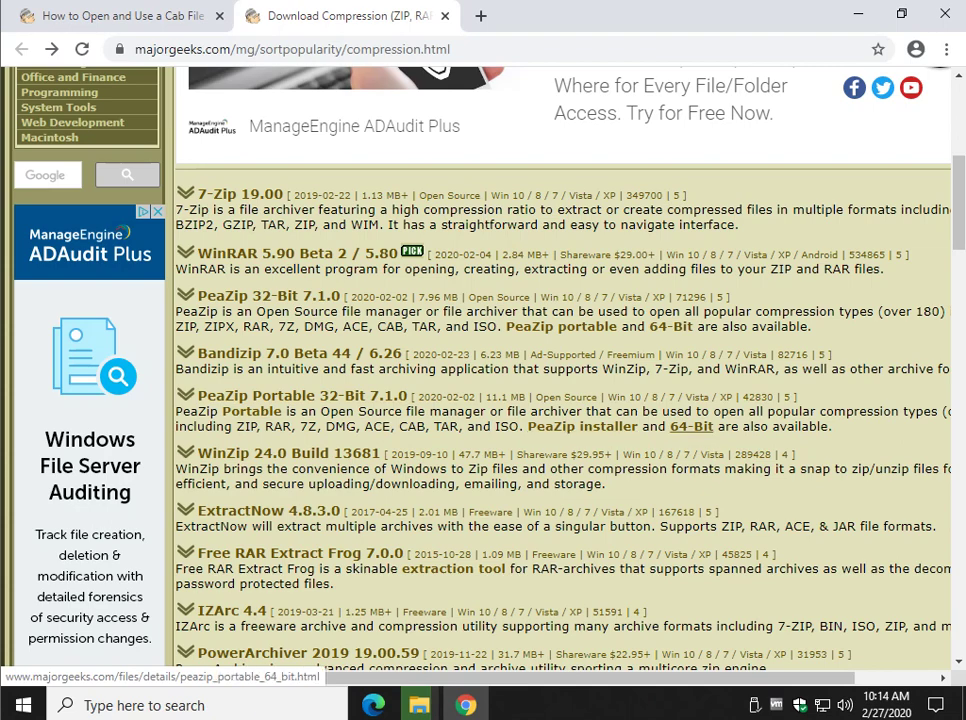
left_click(691, 426)
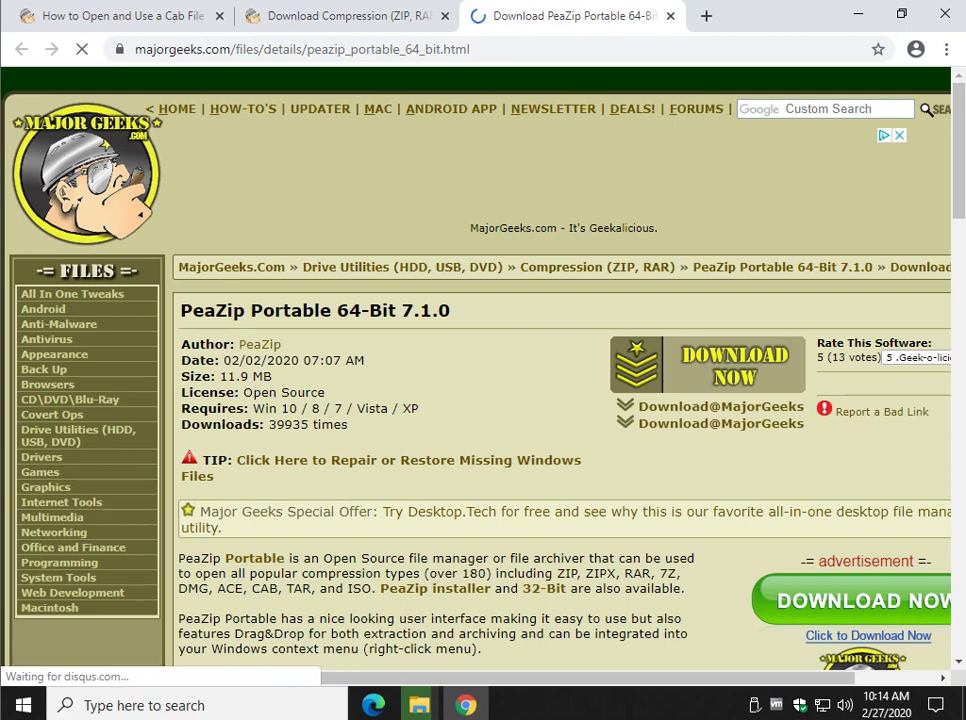
key("ctrl+w")
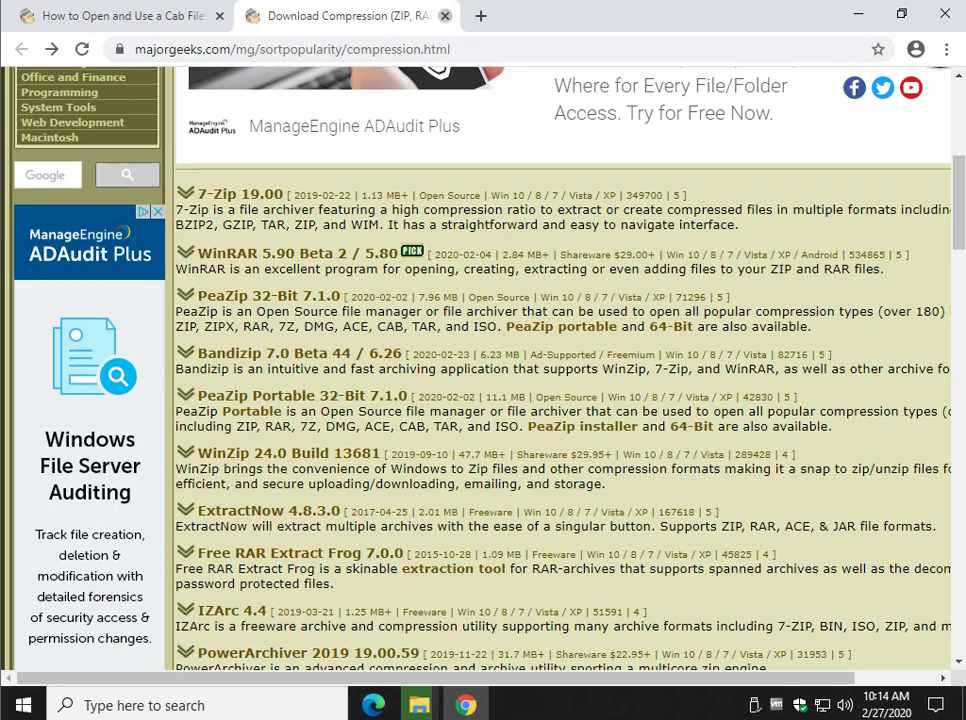
left_click(445, 15)
scroll(480, 400, "up", 3)
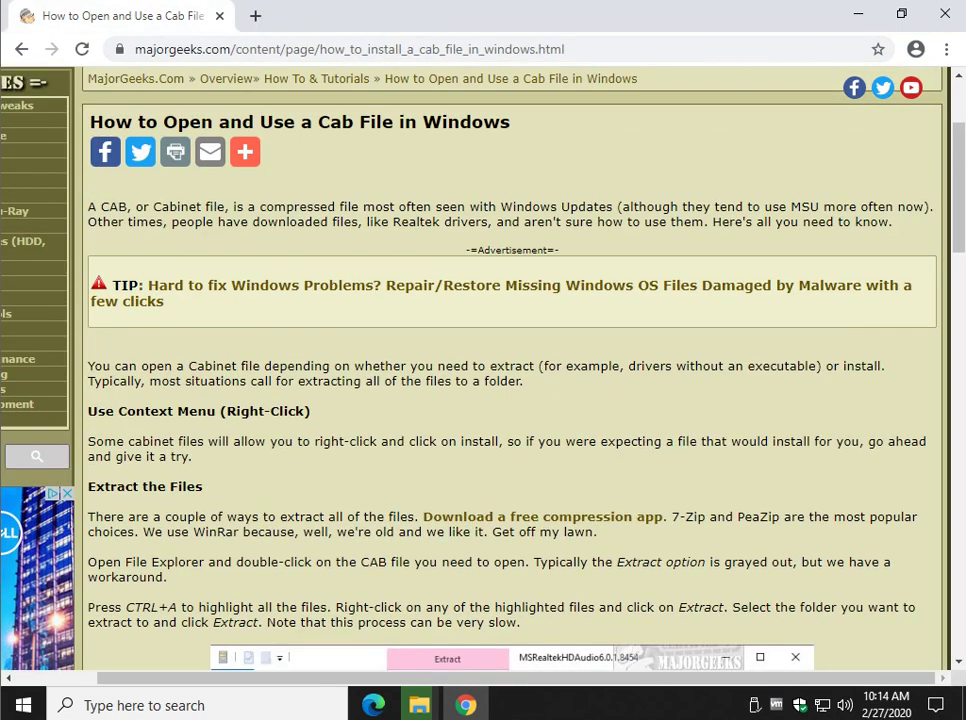